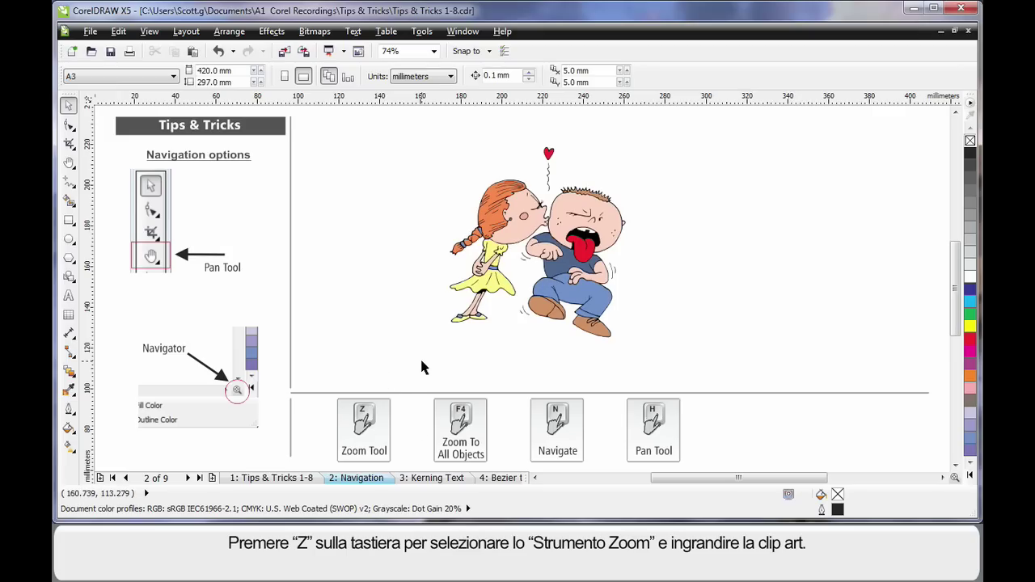
# Zoom in on the two faces, then use the Navigator to pan down to the dress and shirt
pyautogui.press('z')
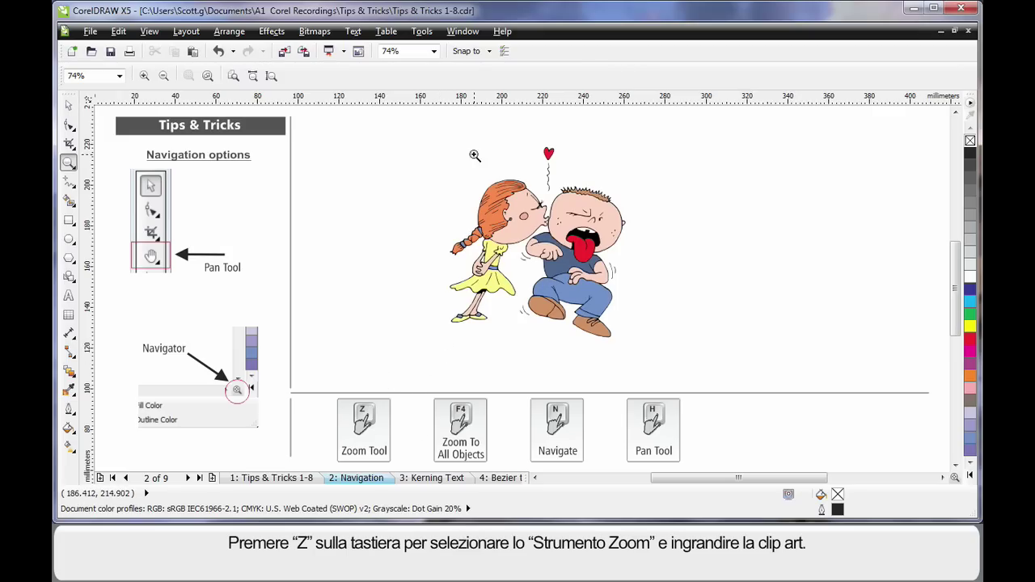
pyautogui.moveTo(474, 158); pyautogui.dragTo(573, 241)
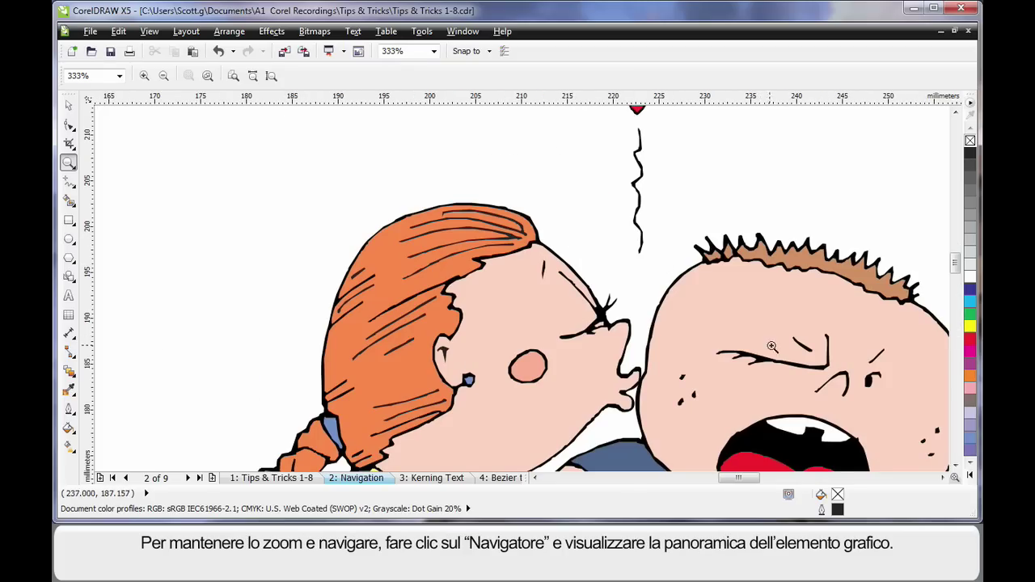
pyautogui.click(954, 478)
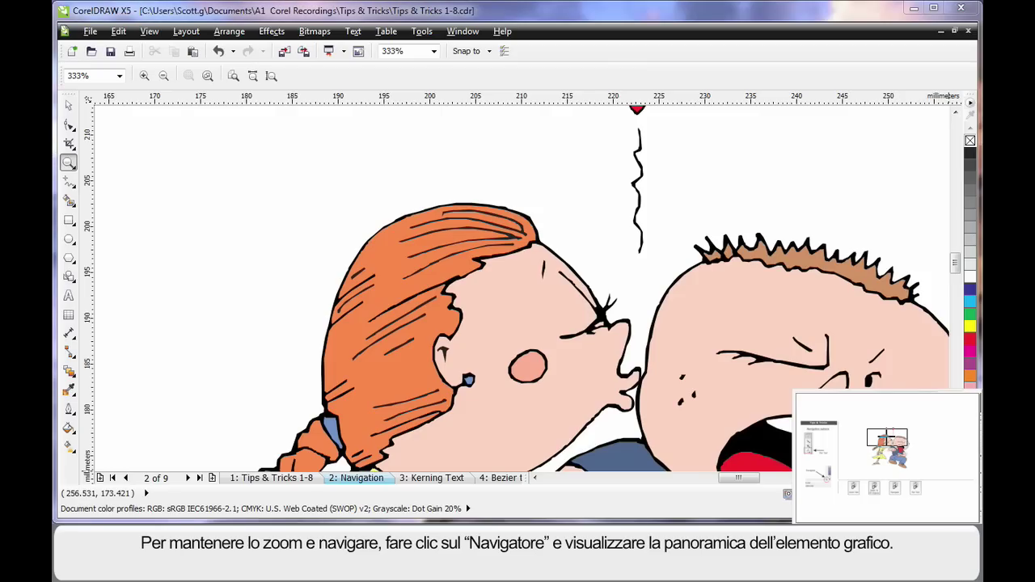
pyautogui.moveTo(887, 435)
pyautogui.mouseDown()
pyautogui.moveTo(897, 441)
pyautogui.moveTo(887, 449)
pyautogui.mouseUp()
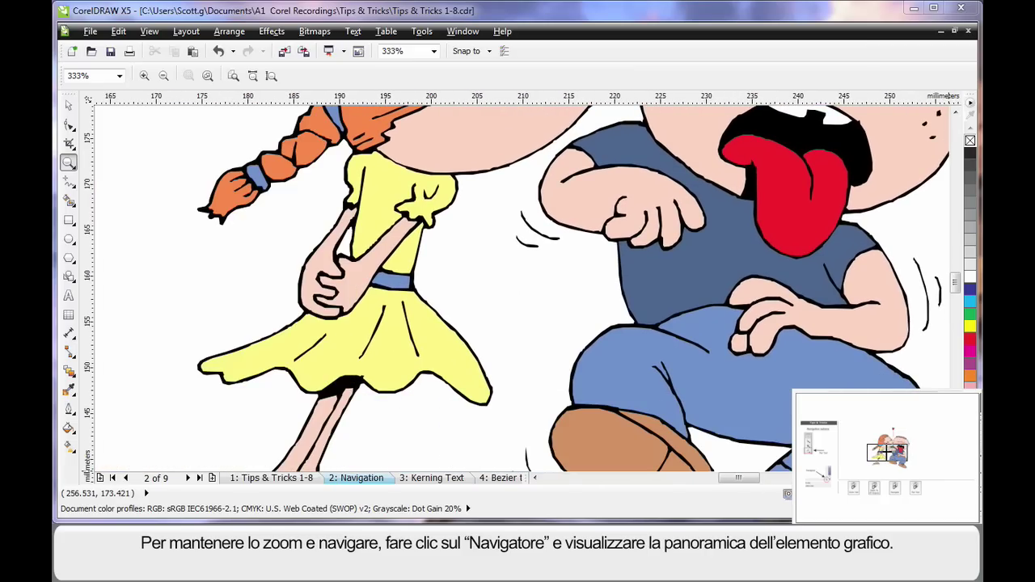
pyautogui.moveTo(888, 449); pyautogui.dragTo(887, 449)
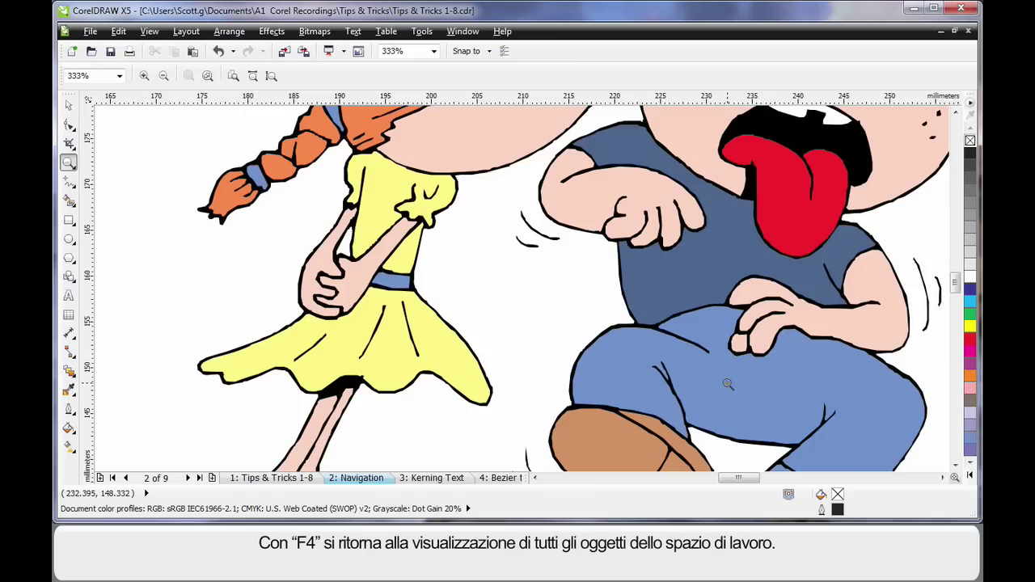
# Zoom closely on the faces, navigate to the boy's tongue, then show all objects again with F4
pyautogui.press('F4')
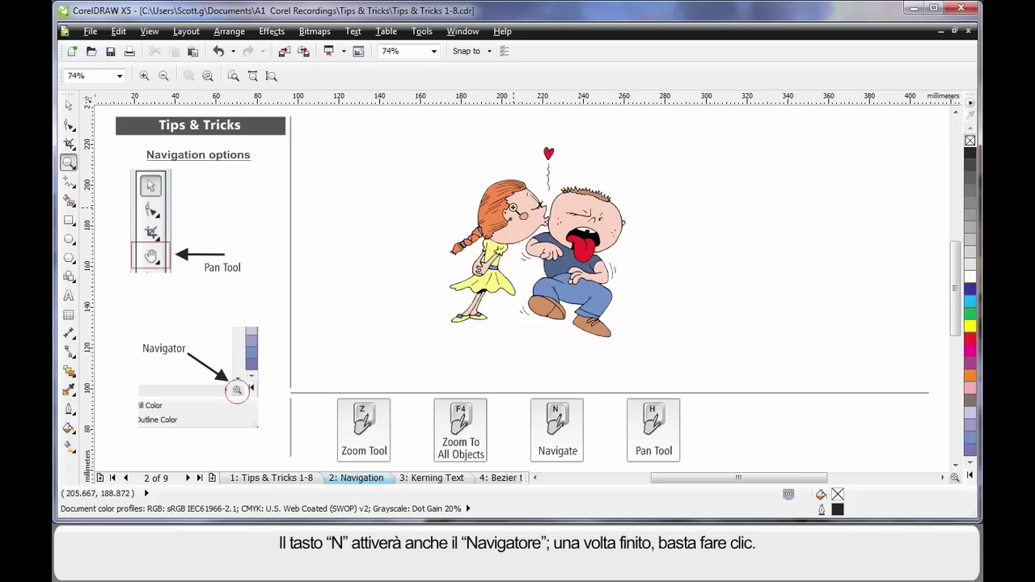
pyautogui.moveTo(513, 207); pyautogui.dragTo(563, 243)
pyautogui.press('n')
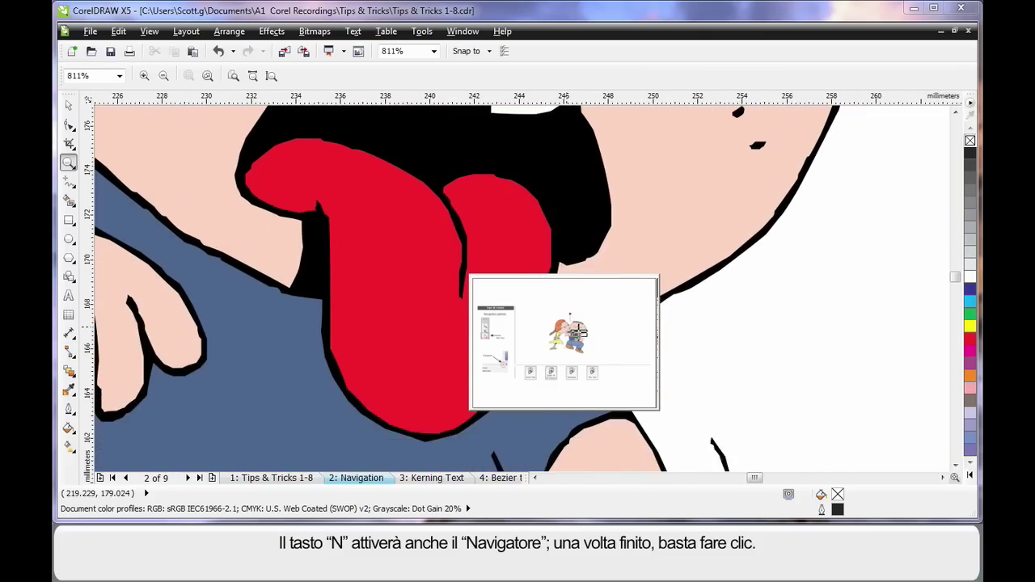
pyautogui.click(571, 330)
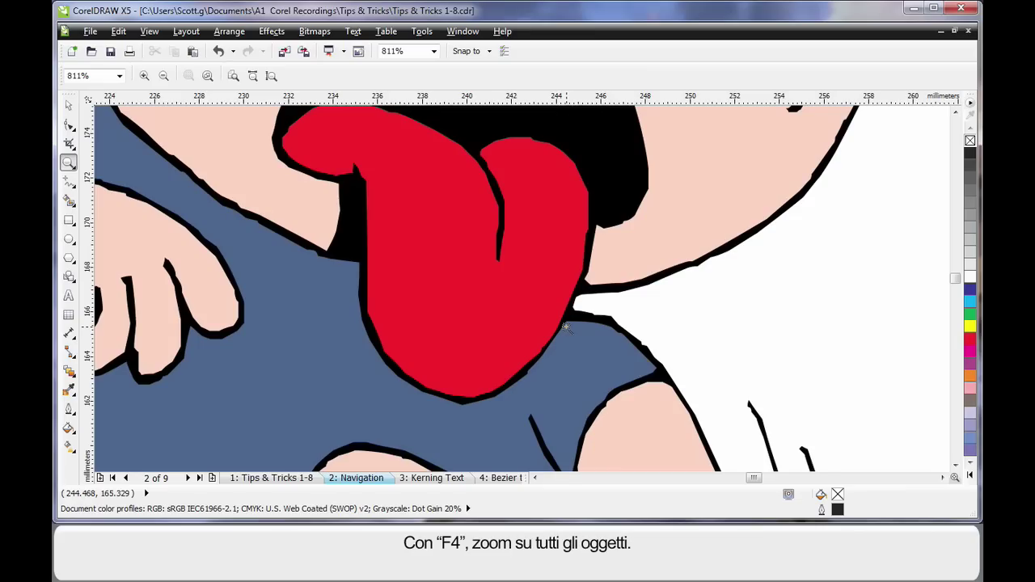
pyautogui.press('F4')
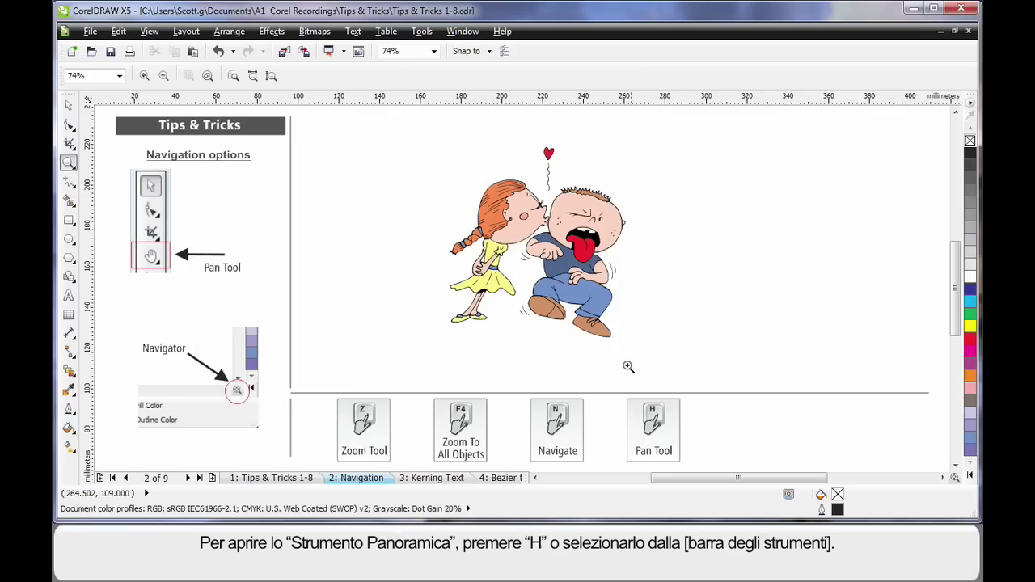
# Pick the Pan tool from the Zoom flyout and pan the page up-right, then back down-left
pyautogui.press('h')
pyautogui.click(73, 167)
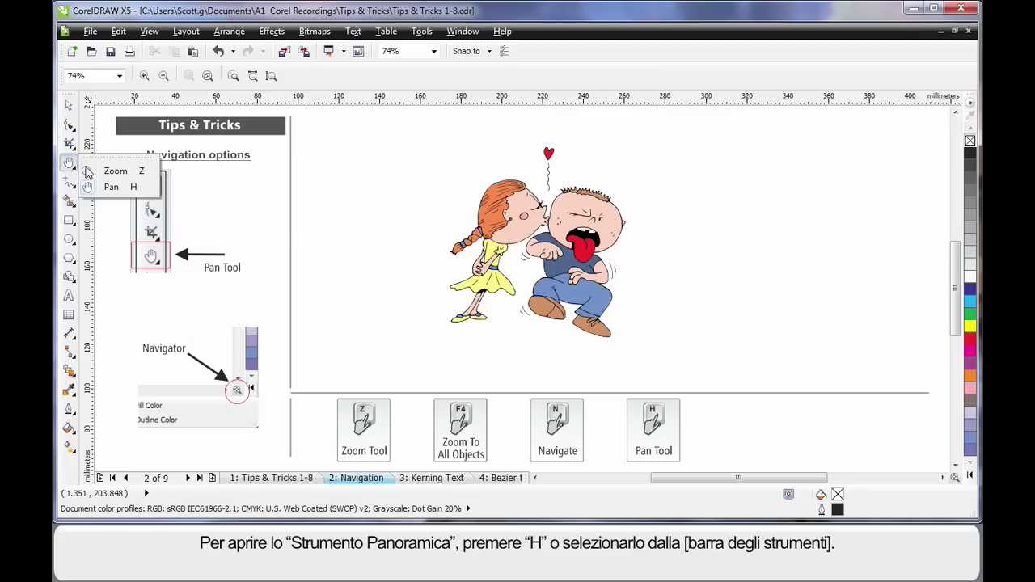
pyautogui.click(121, 186)
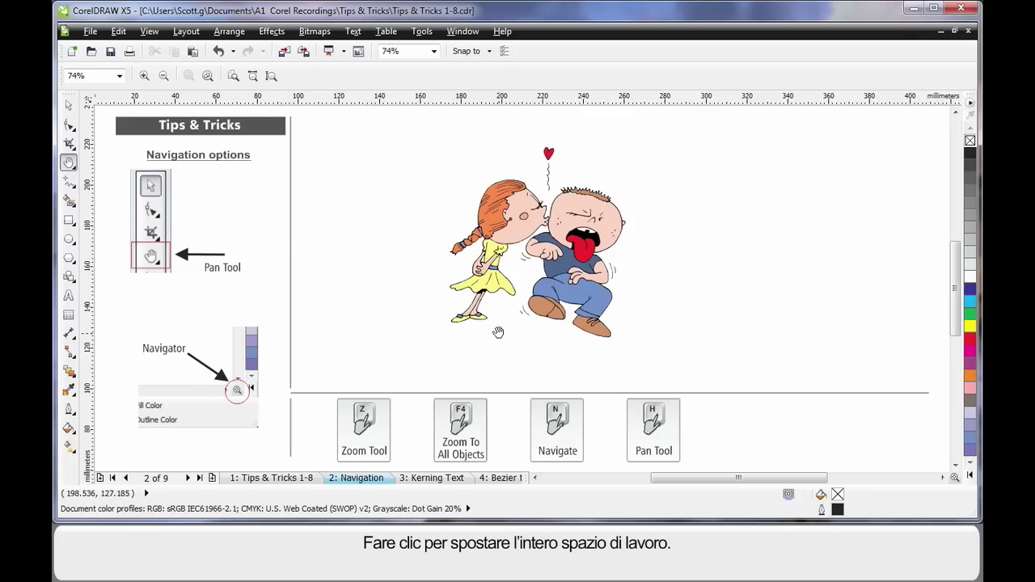
pyautogui.moveTo(497, 331); pyautogui.dragTo(542, 273)
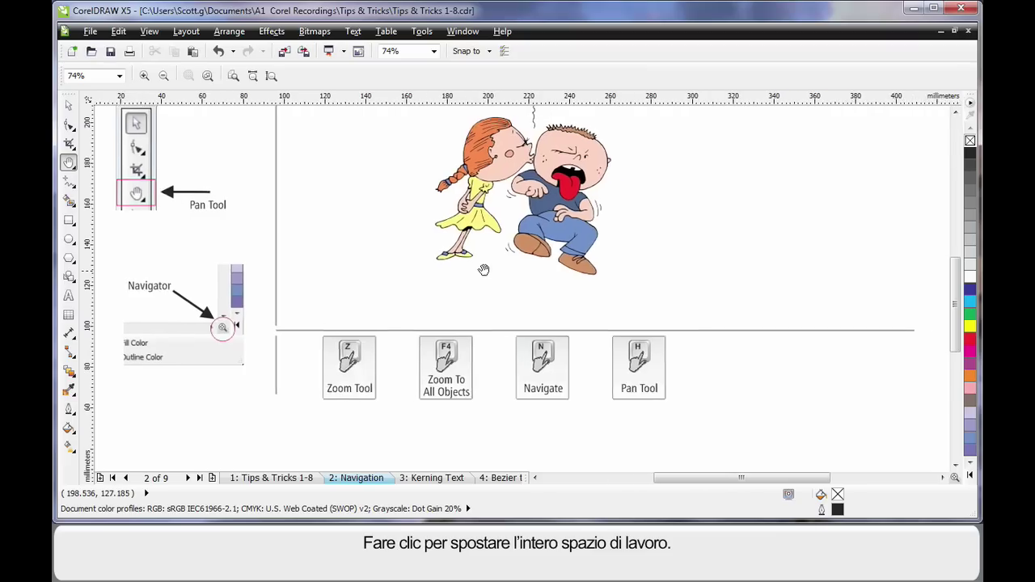
pyautogui.moveTo(542, 273)
pyautogui.mouseDown()
pyautogui.moveTo(436, 348)
pyautogui.moveTo(505, 337)
pyautogui.mouseUp()
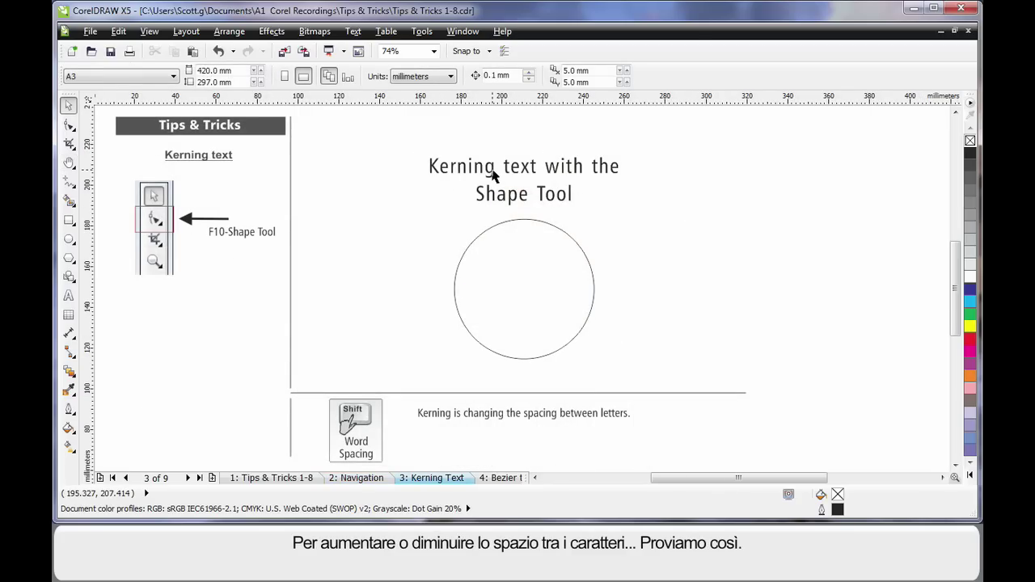
# Drag the 'Kerning text' title's Shape-tool handles to widen its letter and word spacing
pyautogui.click(570, 204)
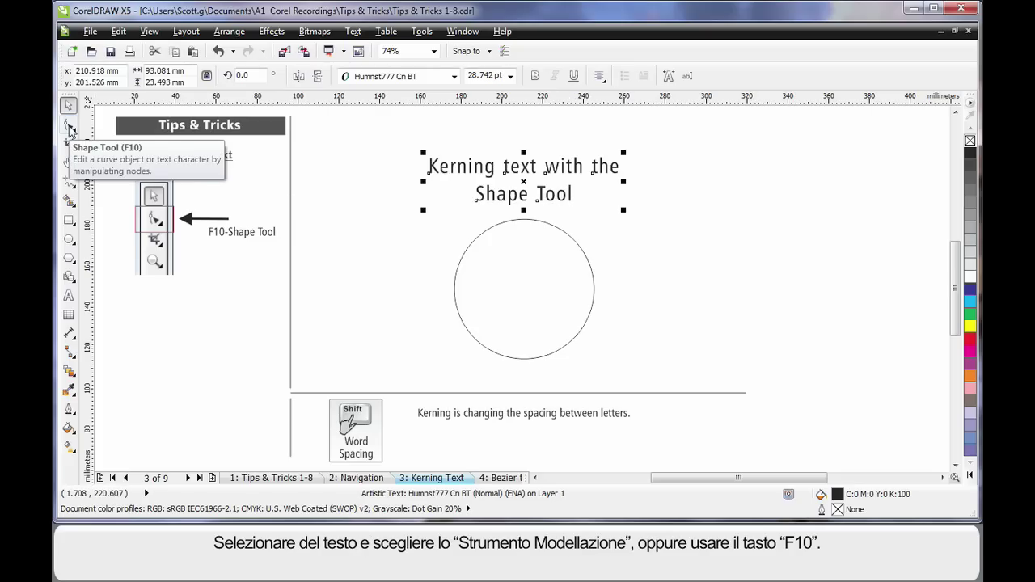
pyautogui.click(70, 129)
pyautogui.click(109, 134)
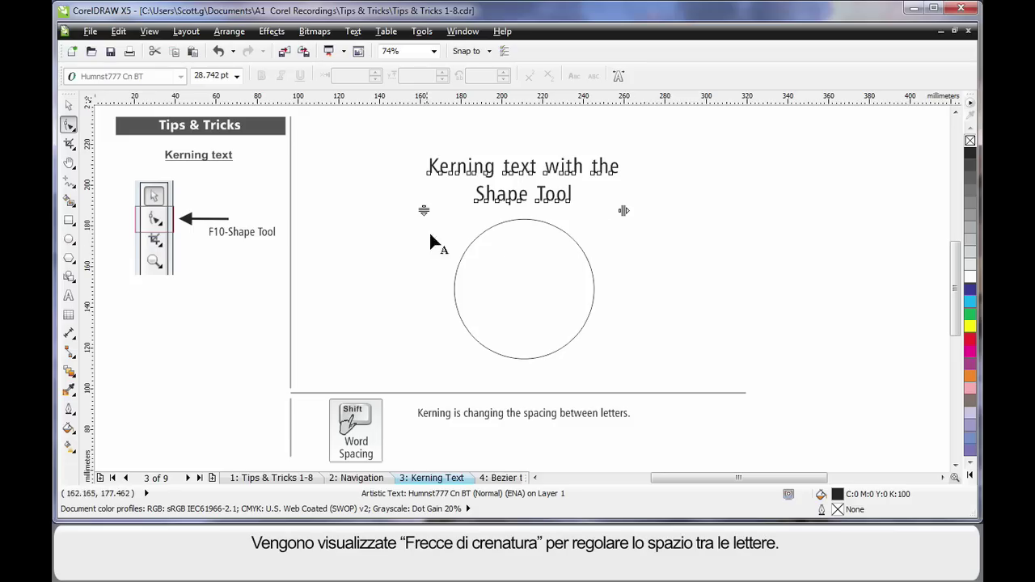
pyautogui.moveTo(622, 211)
pyautogui.mouseDown()
pyautogui.moveTo(774, 211)
pyautogui.moveTo(585, 218)
pyautogui.moveTo(628, 211)
pyautogui.mouseUp()
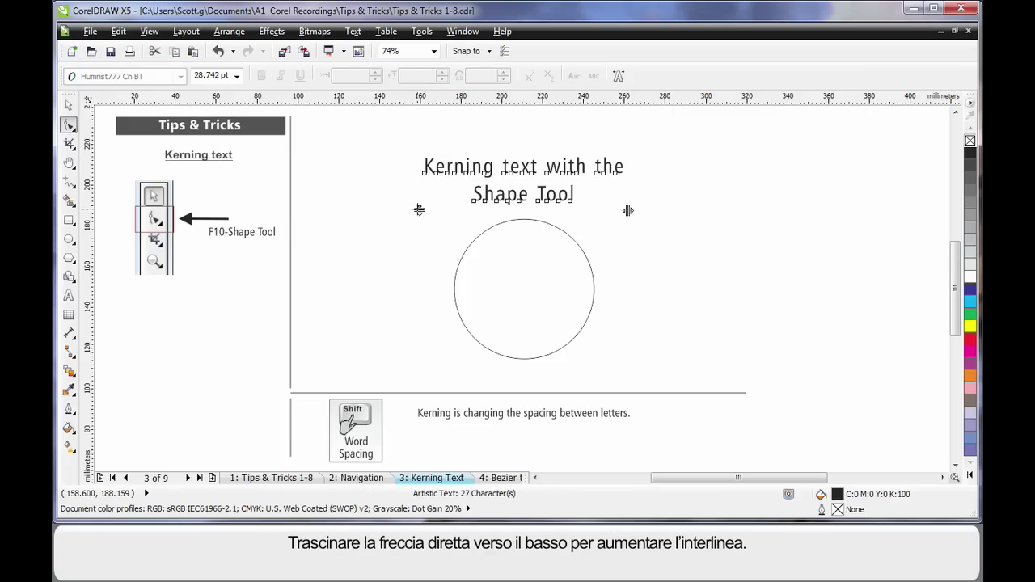
pyautogui.moveTo(418, 210)
pyautogui.mouseDown()
pyautogui.moveTo(418, 234)
pyautogui.moveTo(423, 208)
pyautogui.mouseUp()
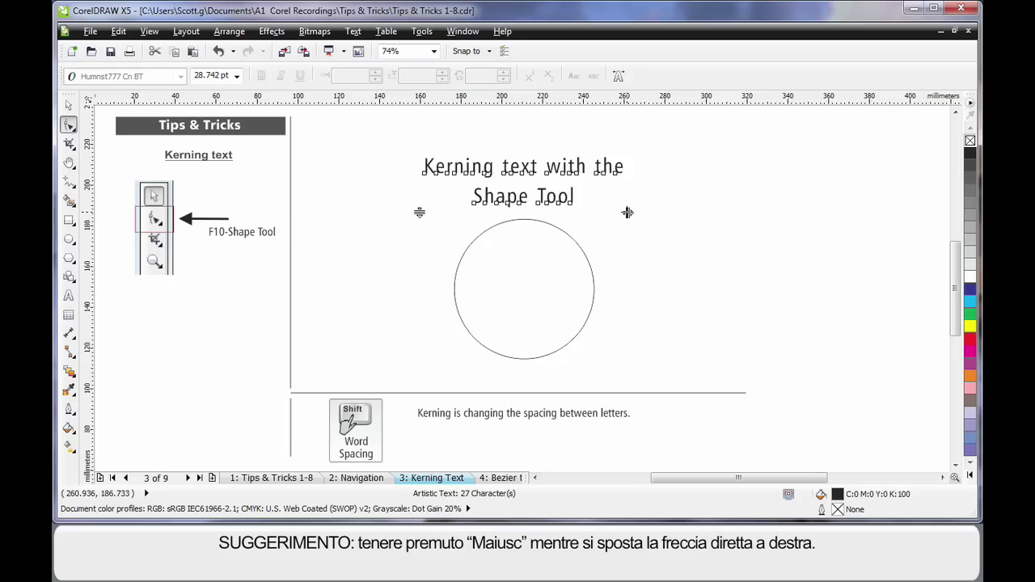
pyautogui.moveTo(628, 213)
pyautogui.mouseDown()
pyautogui.moveTo(703, 214)
pyautogui.moveTo(631, 215)
pyautogui.mouseUp()
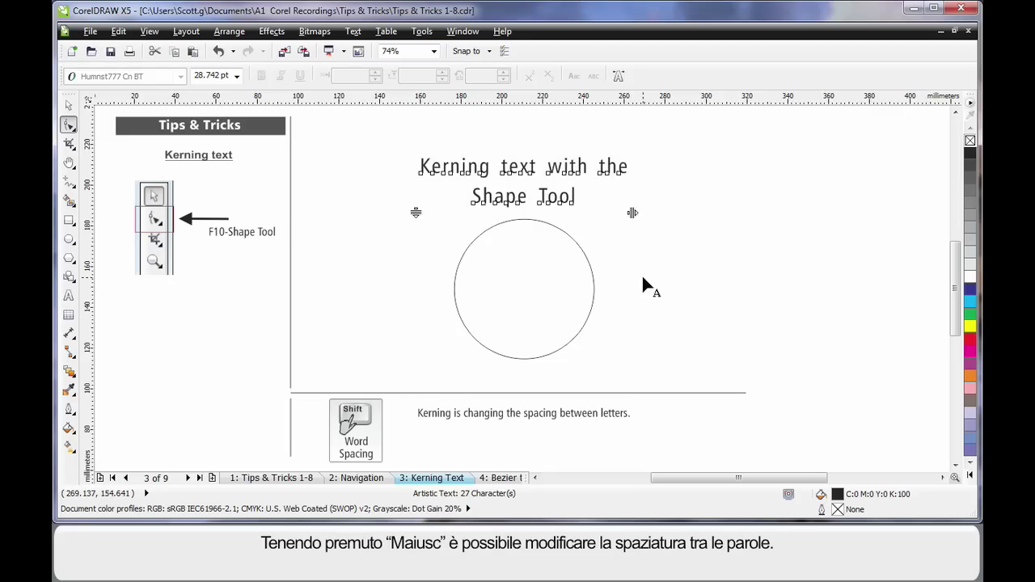
pyautogui.press('space')
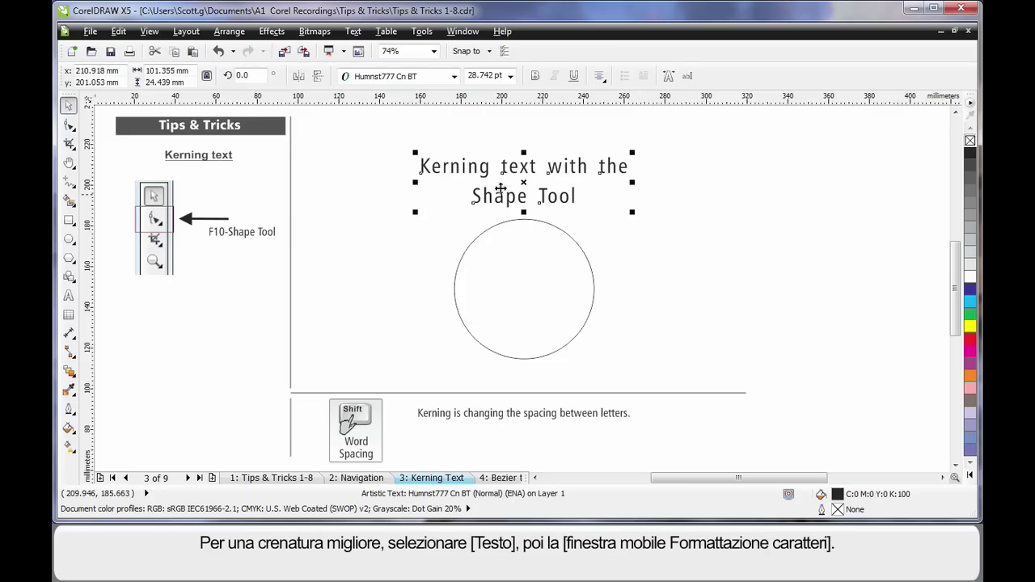
# Open Character Formatting from the Text menu and highlight the words 'Shape Tool' in the heading
pyautogui.click(354, 30)
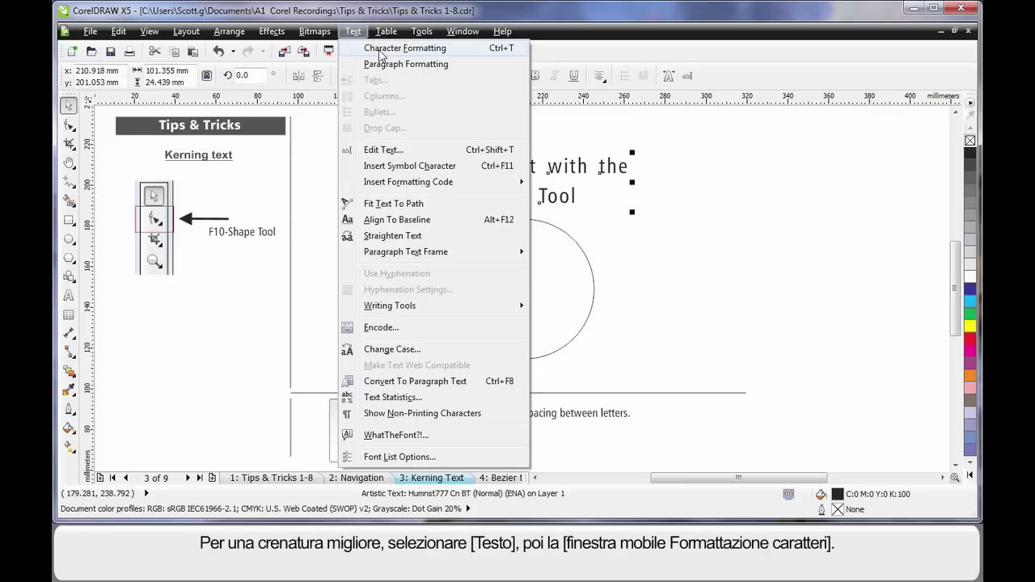
pyautogui.click(431, 50)
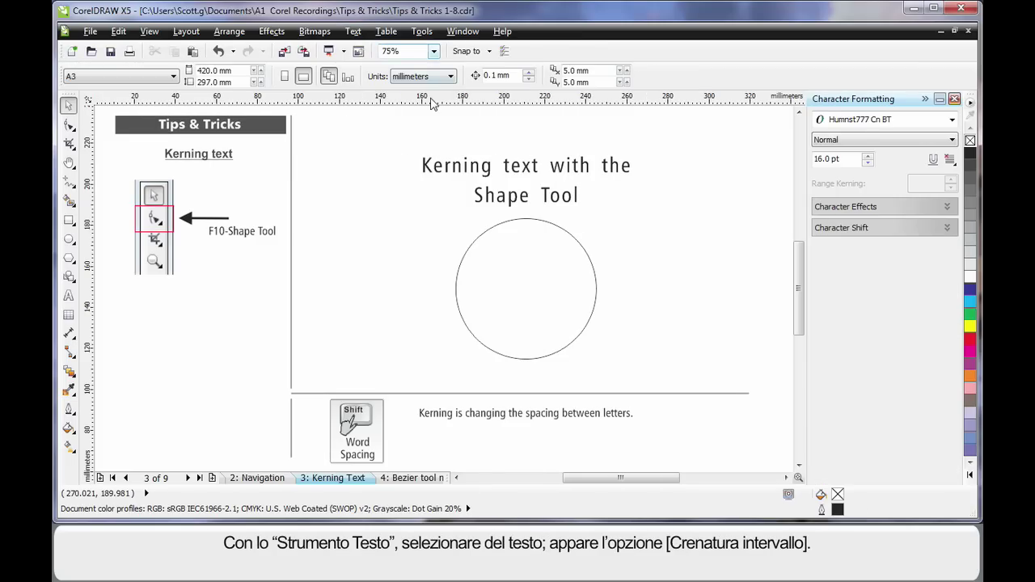
pyautogui.click(69, 297)
pyautogui.moveTo(577, 195); pyautogui.dragTo(477, 195)
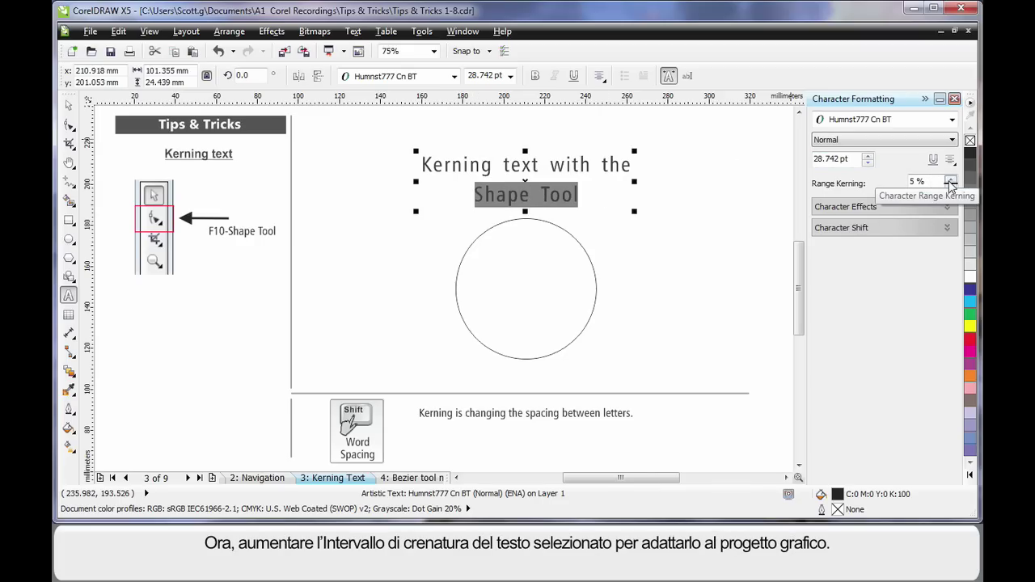
# Raise the range kerning of 'Shape Tool' to 90%, then undo it
pyautogui.click(952, 181)
pyautogui.click(952, 181)
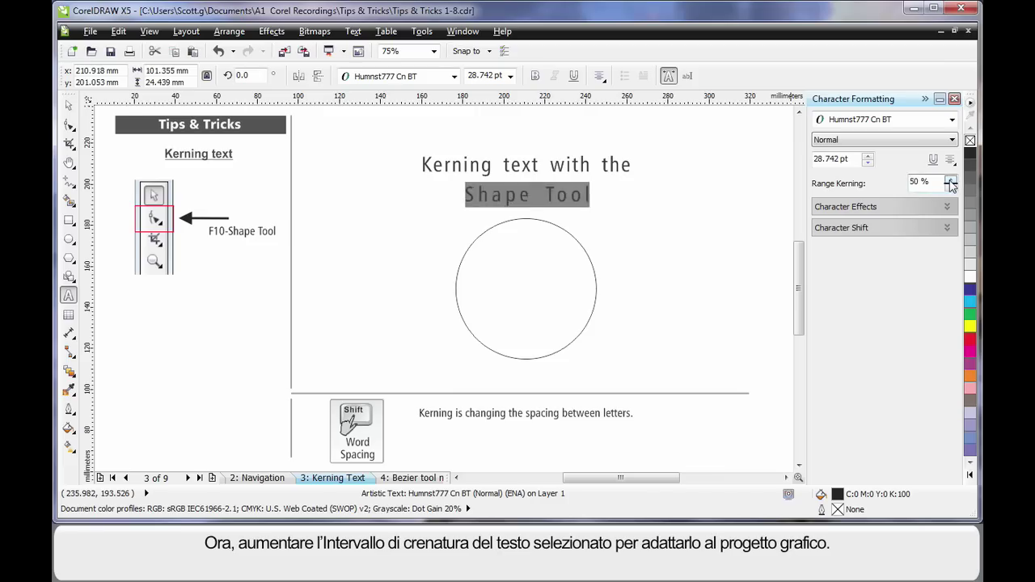
pyautogui.click(952, 181)
pyautogui.click(952, 181)
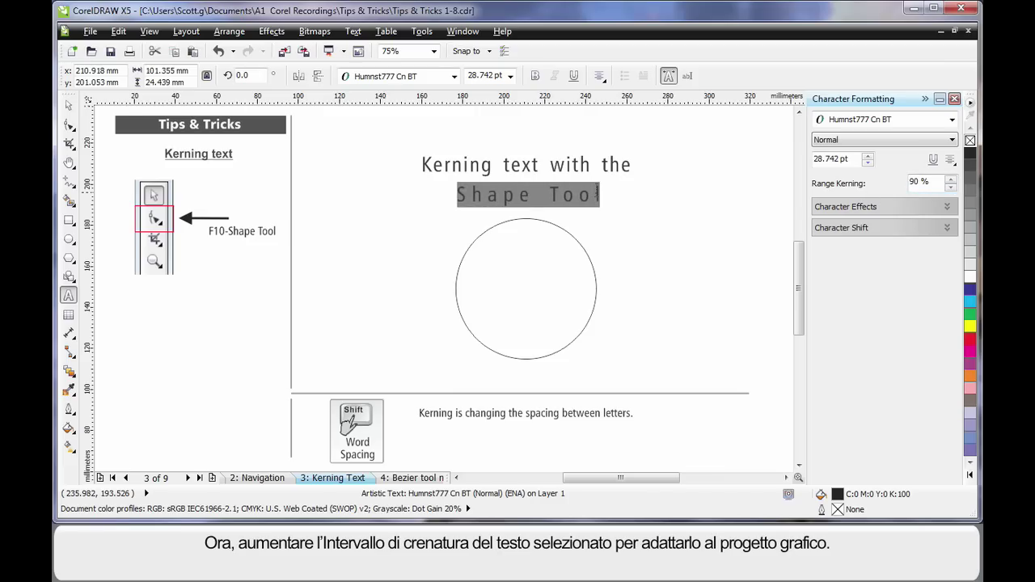
pyautogui.click(644, 212)
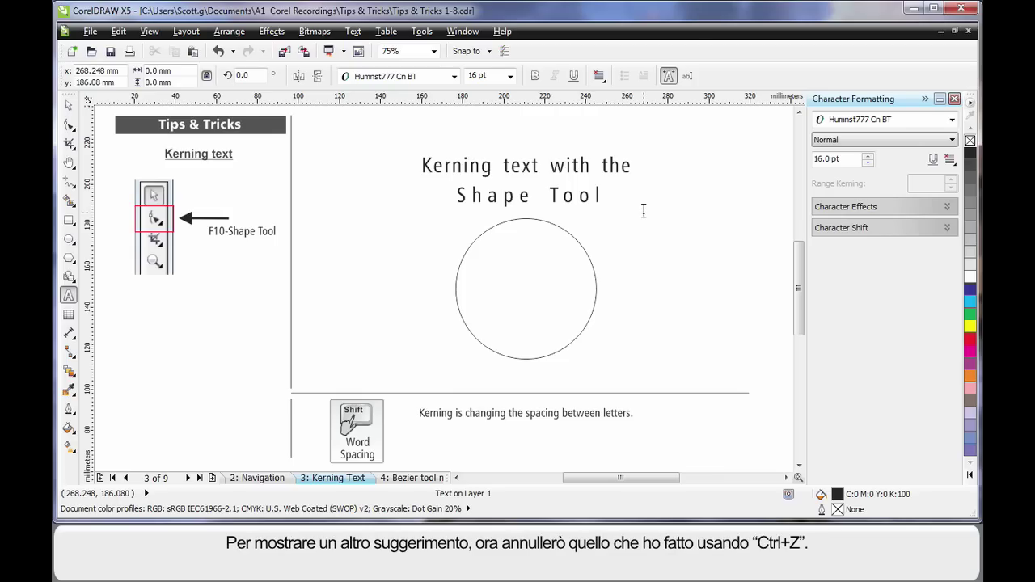
pyautogui.hotkey('ctrl', 'z')
pyautogui.hotkey('ctrl', 'z')
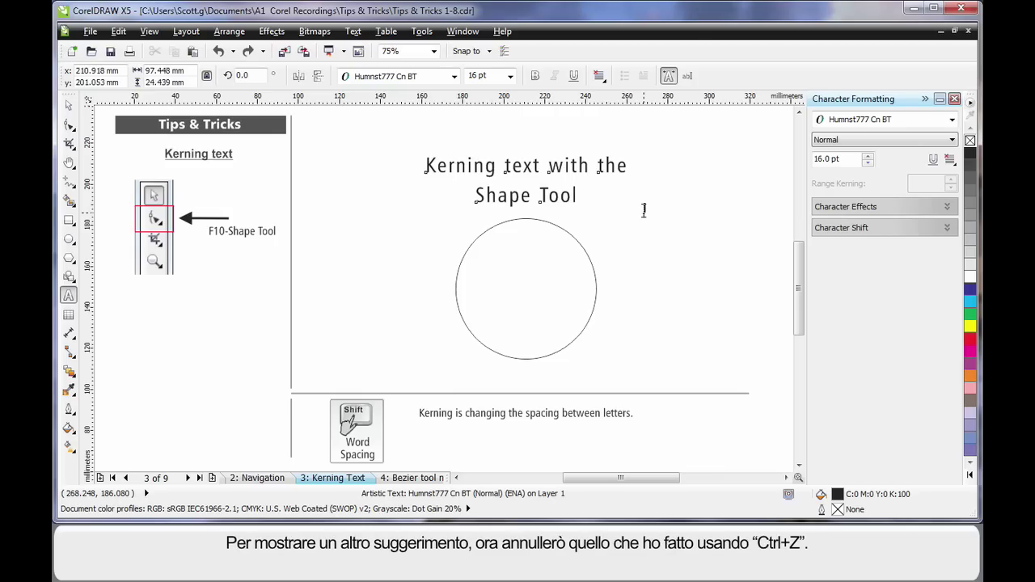
# Right-drag the heading onto the circle and fit the text to its path, then refresh the view
pyautogui.hotkey('ctrl', 'space')
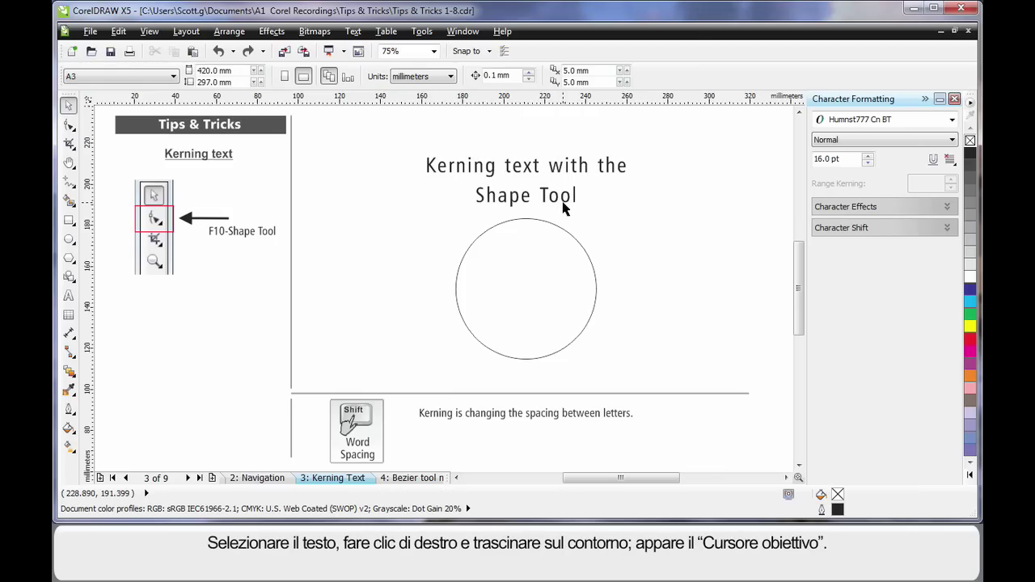
pyautogui.click(564, 208)
pyautogui.moveTo(564, 209); pyautogui.dragTo(588, 253)
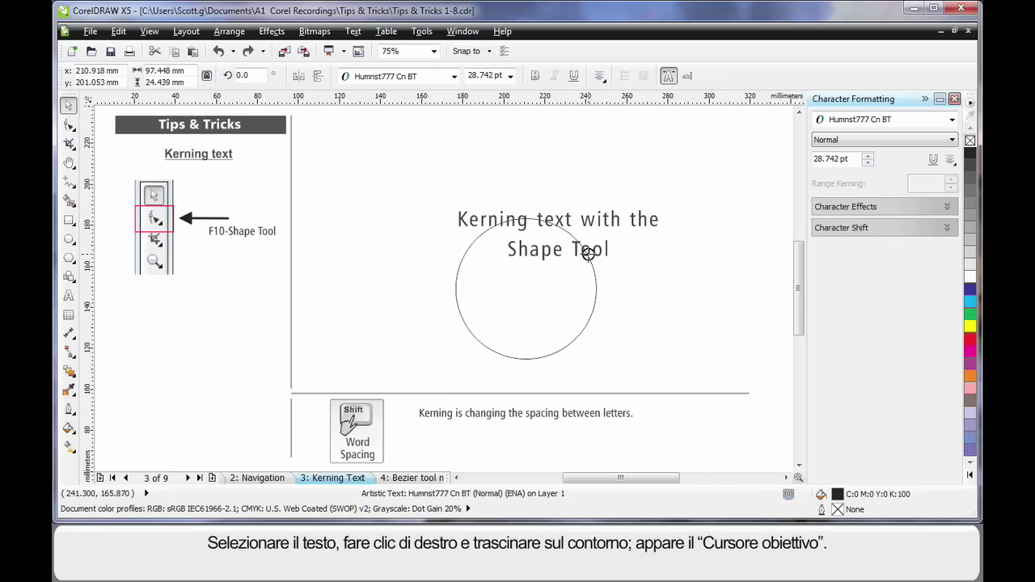
pyautogui.moveTo(588, 253); pyautogui.dragTo(588, 254)
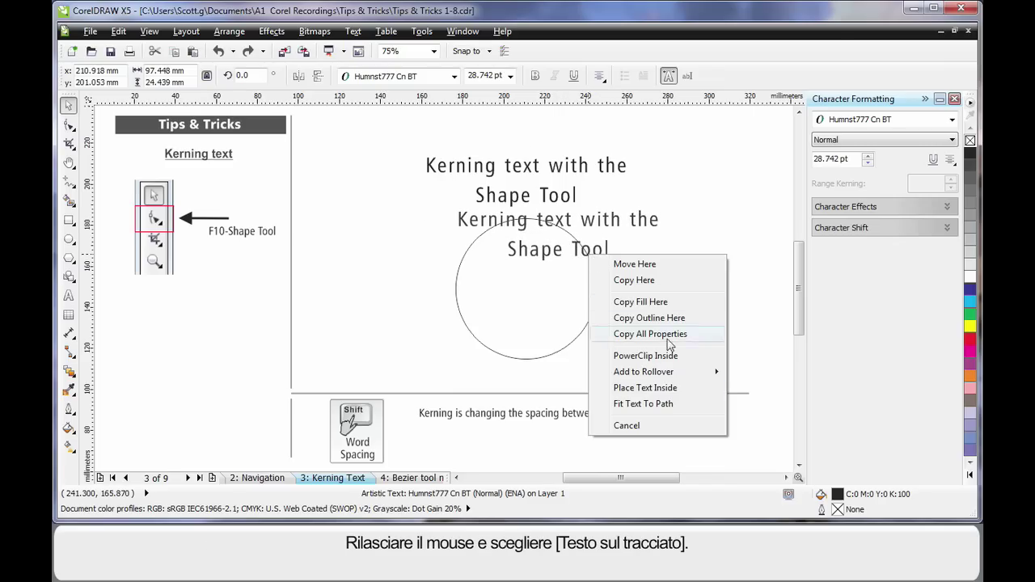
pyautogui.click(643, 403)
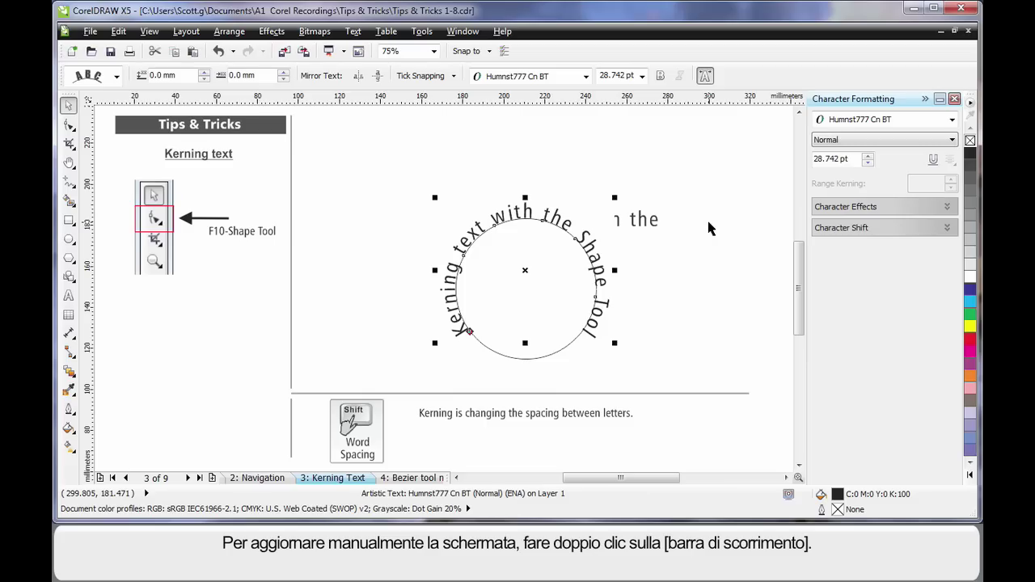
pyautogui.doubleClick(800, 296)
# Drag the circular text's Shape-tool handles to spread its letters and words around the circle
pyautogui.click(71, 129)
pyautogui.click(113, 132)
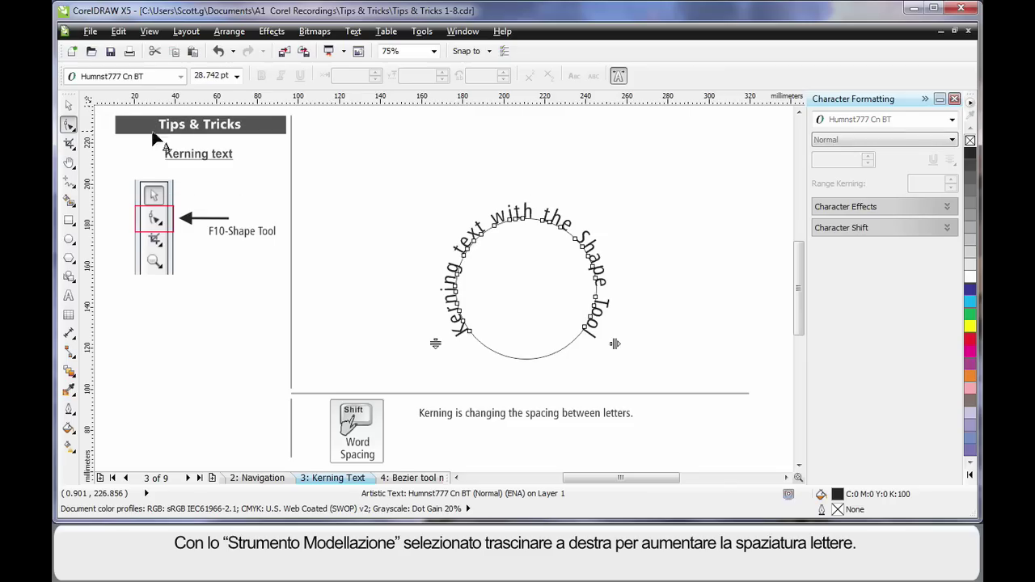
pyautogui.moveTo(615, 344)
pyautogui.mouseDown()
pyautogui.moveTo(644, 343)
pyautogui.moveTo(635, 357)
pyautogui.mouseUp()
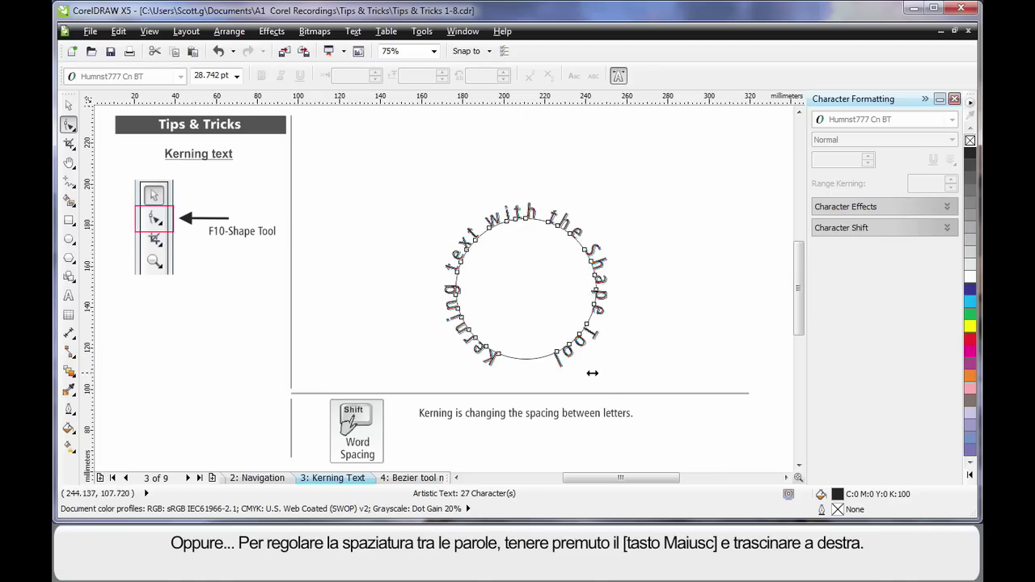
pyautogui.moveTo(592, 373); pyautogui.dragTo(613, 371)
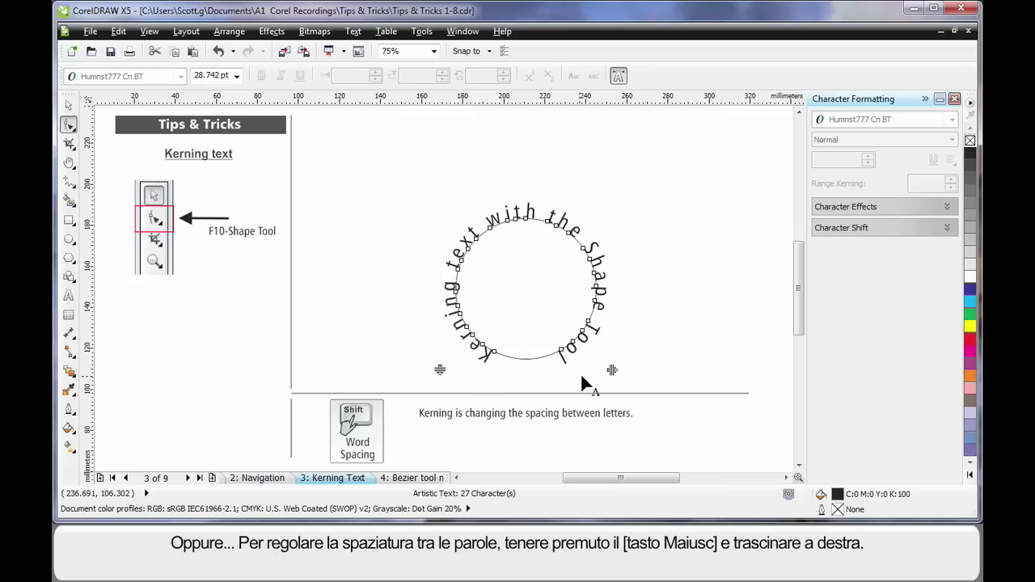
pyautogui.moveTo(612, 371); pyautogui.dragTo(635, 371)
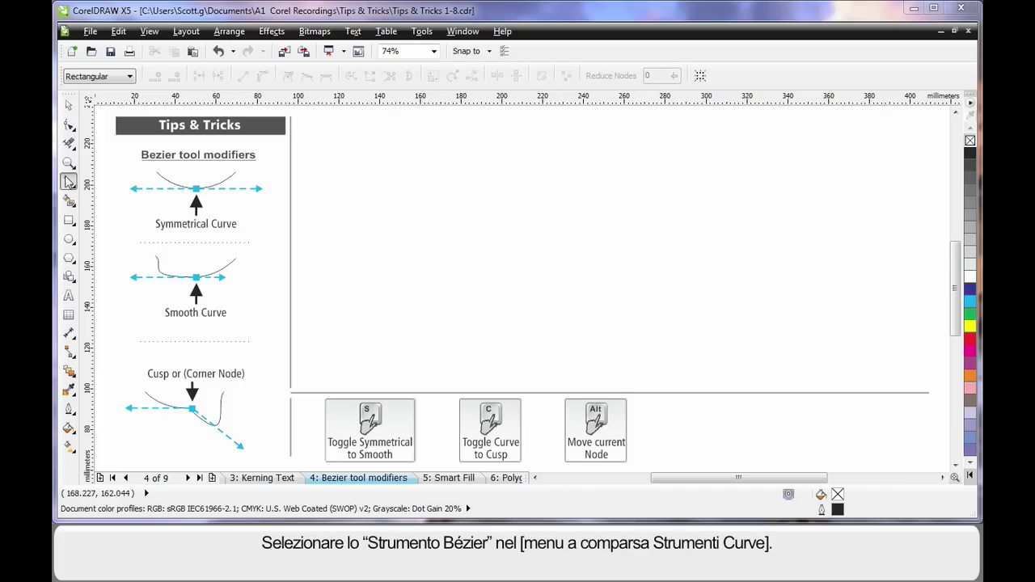
# With the Bezier tool, place three symmetrical nodes across the lower area, curving upward at right
pyautogui.click(74, 193)
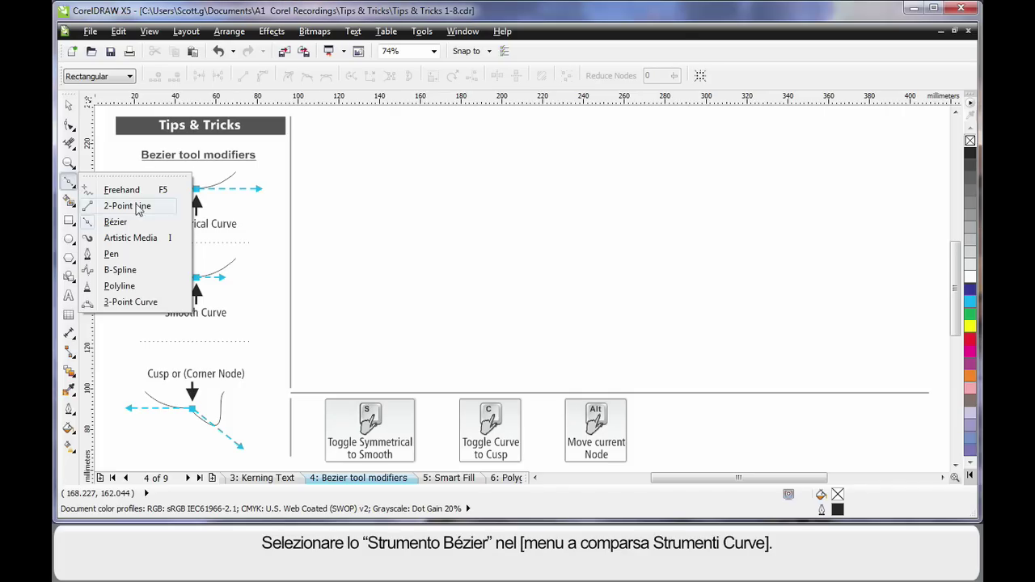
pyautogui.click(109, 223)
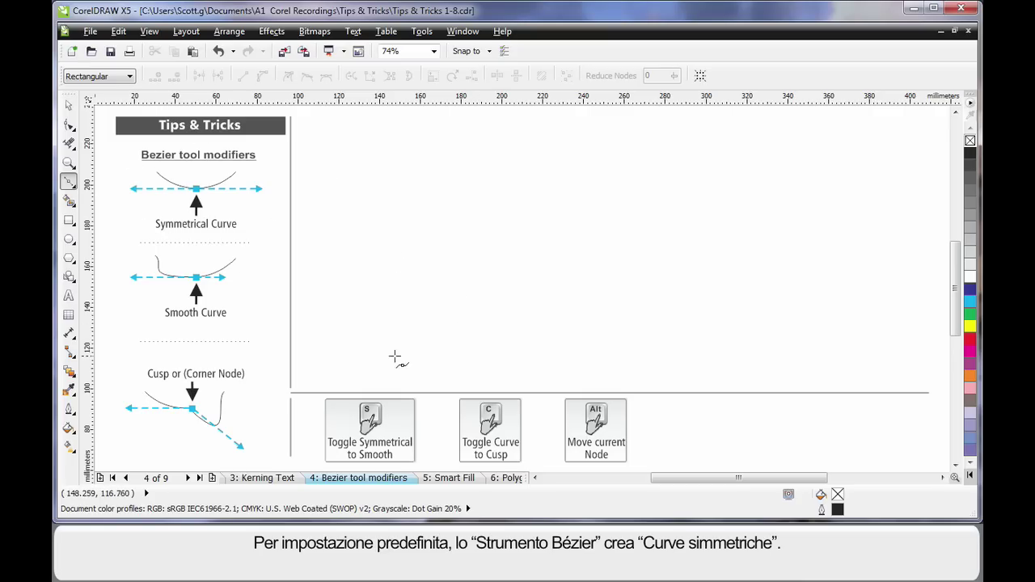
pyautogui.moveTo(400, 353); pyautogui.dragTo(477, 354)
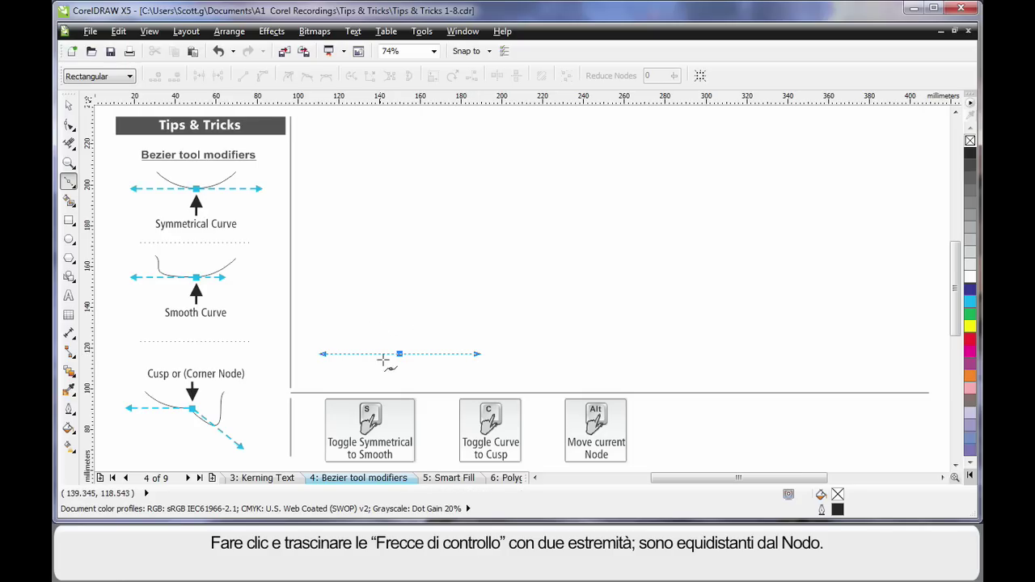
pyautogui.moveTo(706, 349); pyautogui.dragTo(752, 316)
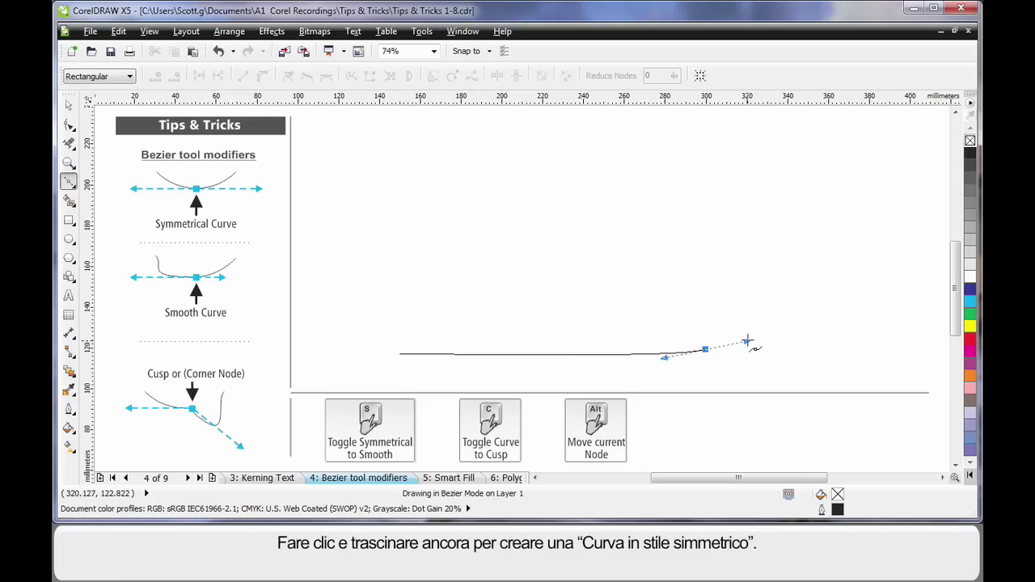
pyautogui.moveTo(762, 263)
pyautogui.mouseDown()
pyautogui.moveTo(744, 196)
pyautogui.moveTo(754, 215)
pyautogui.mouseUp()
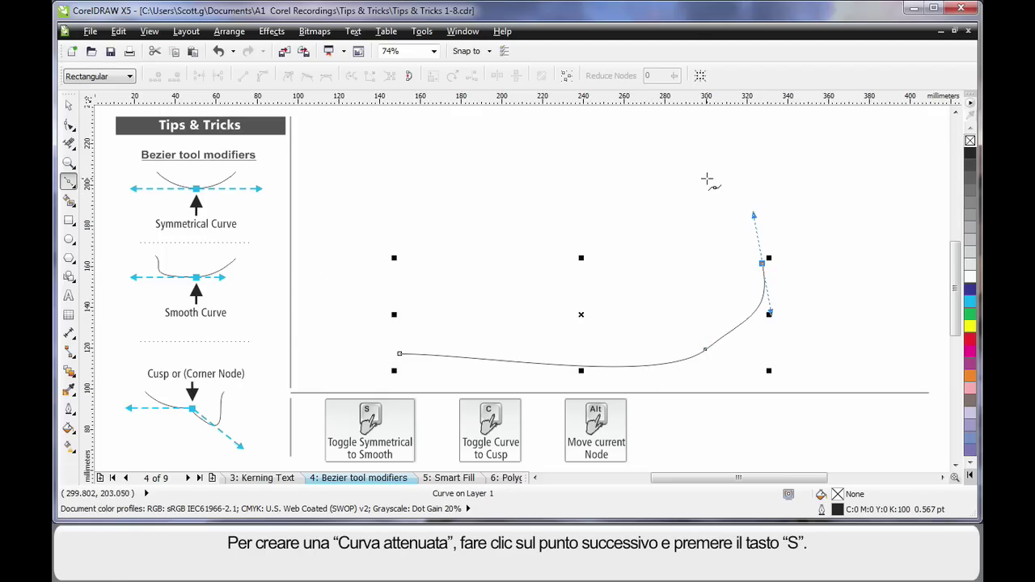
# Add a top-right node, pressing S to make it smooth and stretch one handle left, then back to symmetrical
pyautogui.click(692, 176)
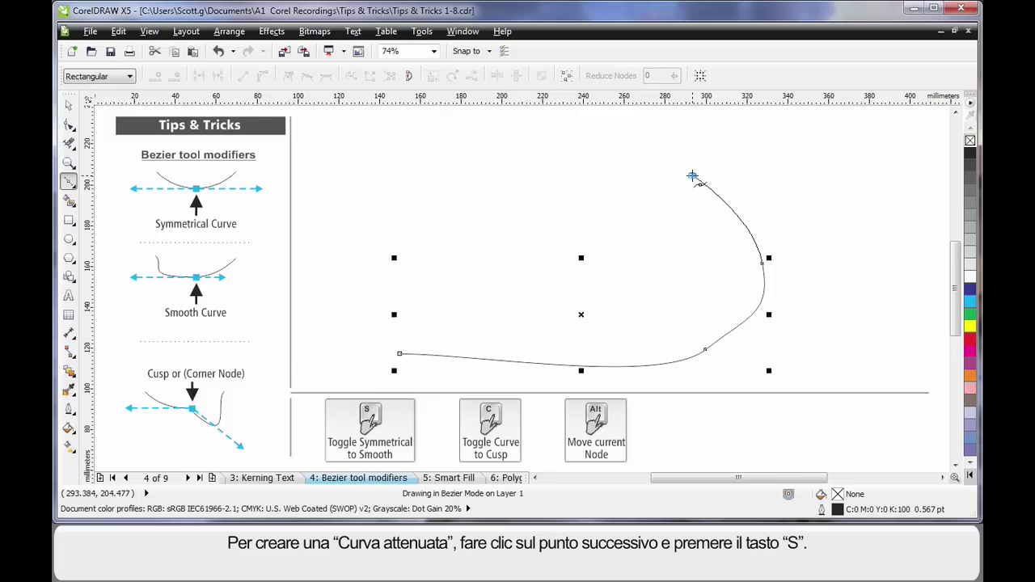
pyautogui.moveTo(692, 175); pyautogui.dragTo(673, 175)
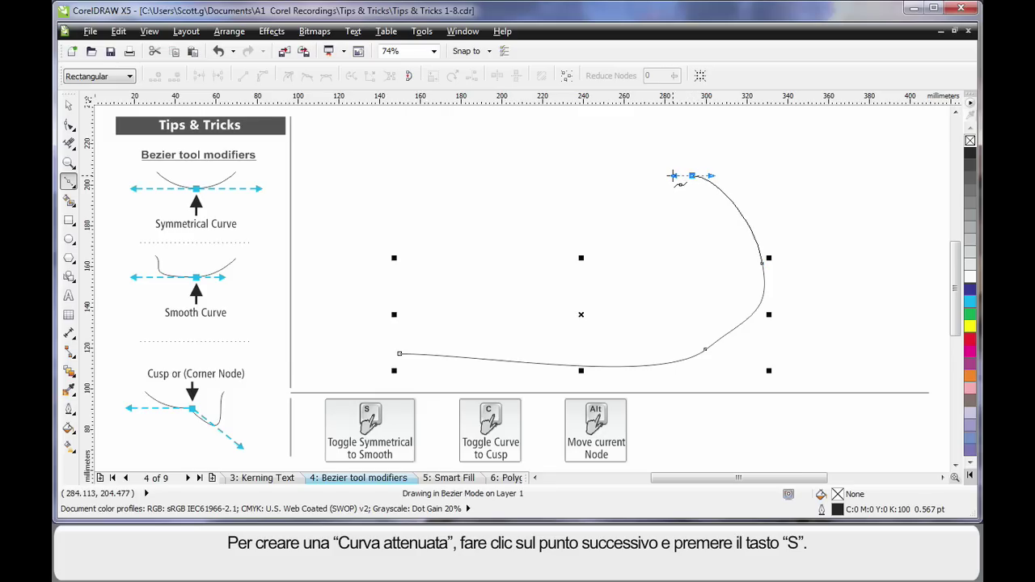
pyautogui.press('s')
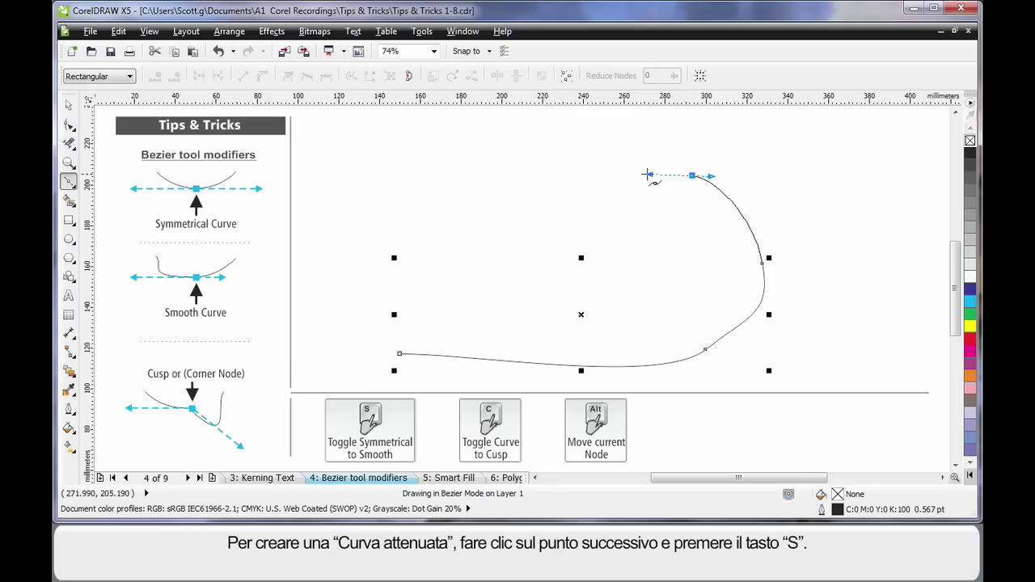
pyautogui.moveTo(673, 176)
pyautogui.mouseDown()
pyautogui.moveTo(527, 251)
pyautogui.moveTo(501, 181)
pyautogui.moveTo(529, 162)
pyautogui.moveTo(534, 201)
pyautogui.moveTo(468, 196)
pyautogui.moveTo(670, 173)
pyautogui.moveTo(578, 203)
pyautogui.moveTo(548, 202)
pyautogui.moveTo(670, 173)
pyautogui.moveTo(417, 187)
pyautogui.mouseUp()
pyautogui.press('s')
pyautogui.press('s')
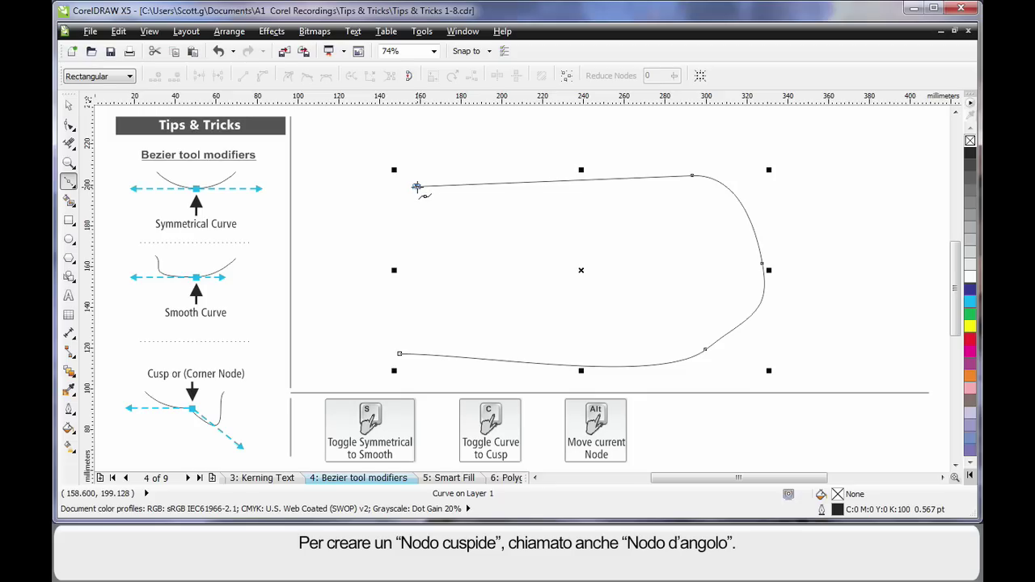
# Bend the segment into the top-left node and swing one handle alone to make a sharp cusp corner
pyautogui.moveTo(418, 187); pyautogui.dragTo(426, 238)
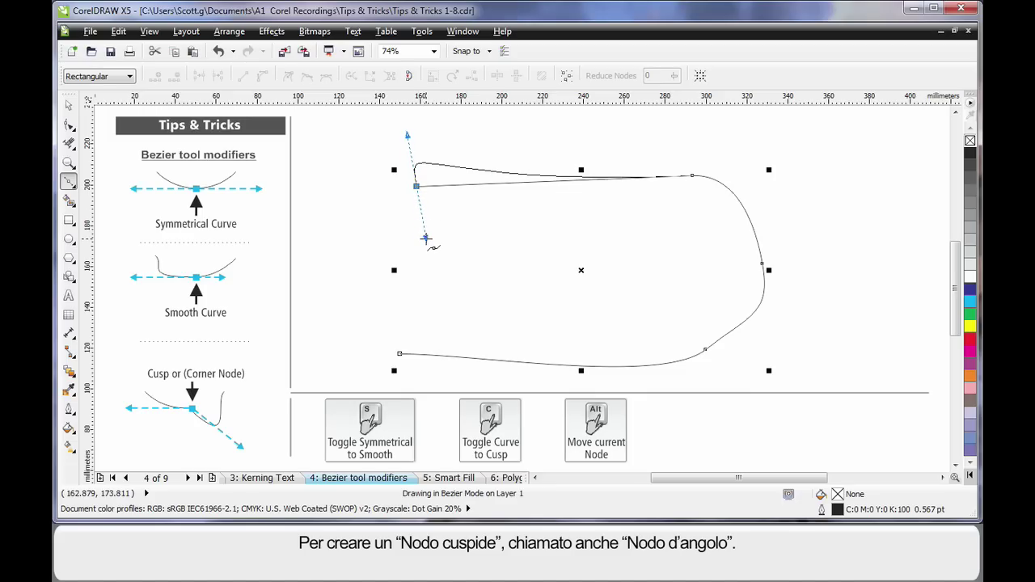
pyautogui.moveTo(427, 239); pyautogui.dragTo(427, 247)
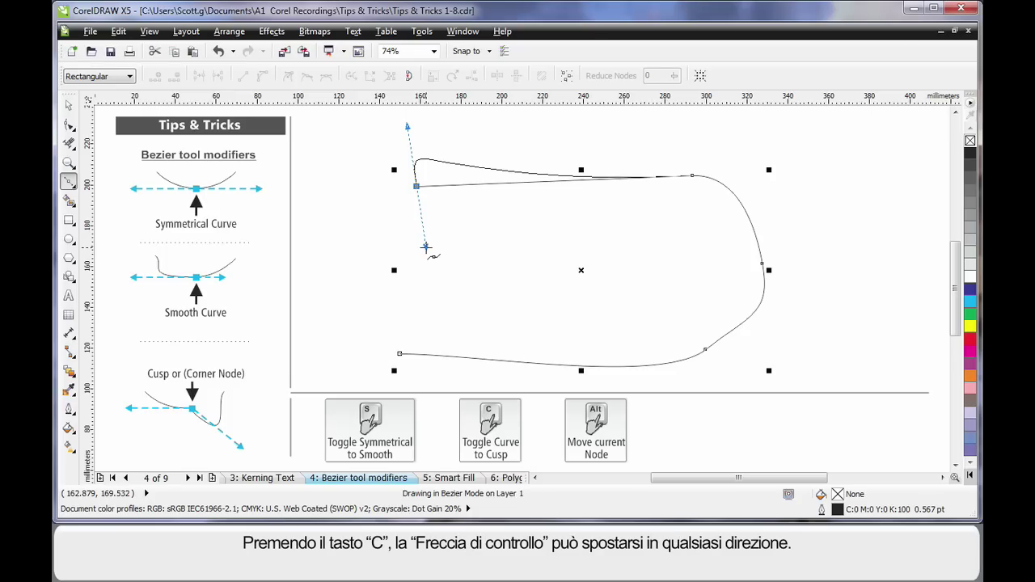
pyautogui.moveTo(427, 248)
pyautogui.mouseDown()
pyautogui.moveTo(544, 283)
pyautogui.moveTo(616, 210)
pyautogui.moveTo(456, 280)
pyautogui.moveTo(603, 269)
pyautogui.moveTo(676, 198)
pyautogui.moveTo(712, 210)
pyautogui.mouseUp()
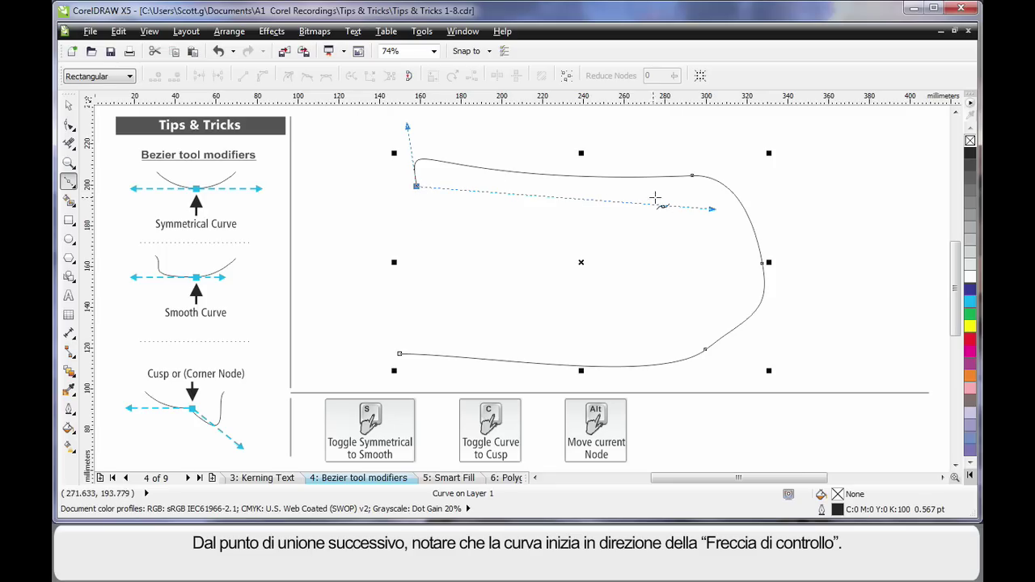
# Add a final segment looping down-left and reposition its end node lower on the left
pyautogui.click(341, 284)
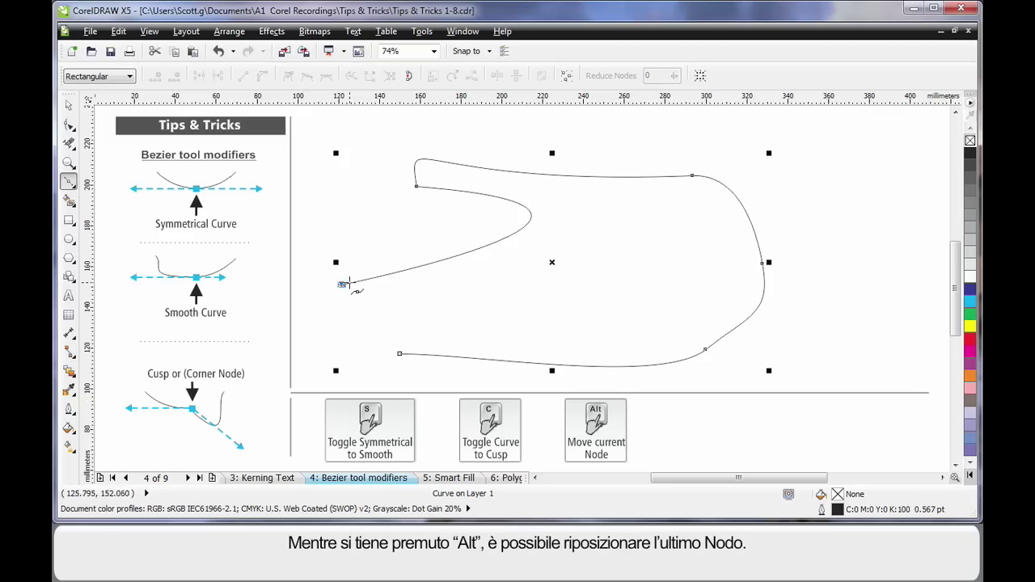
pyautogui.moveTo(343, 285)
pyautogui.mouseDown()
pyautogui.moveTo(566, 322)
pyautogui.moveTo(394, 349)
pyautogui.mouseUp()
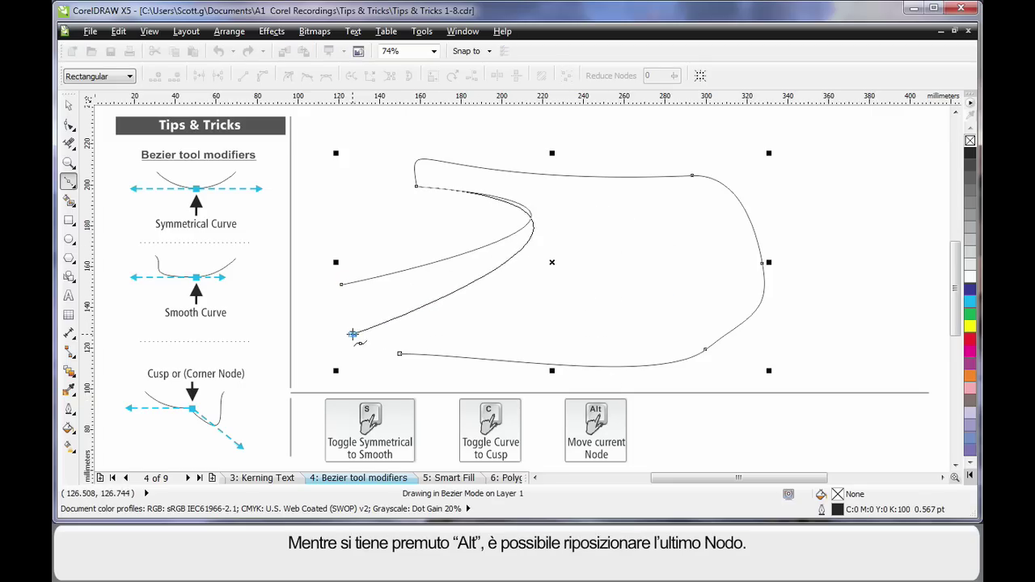
pyautogui.moveTo(394, 350); pyautogui.dragTo(350, 317)
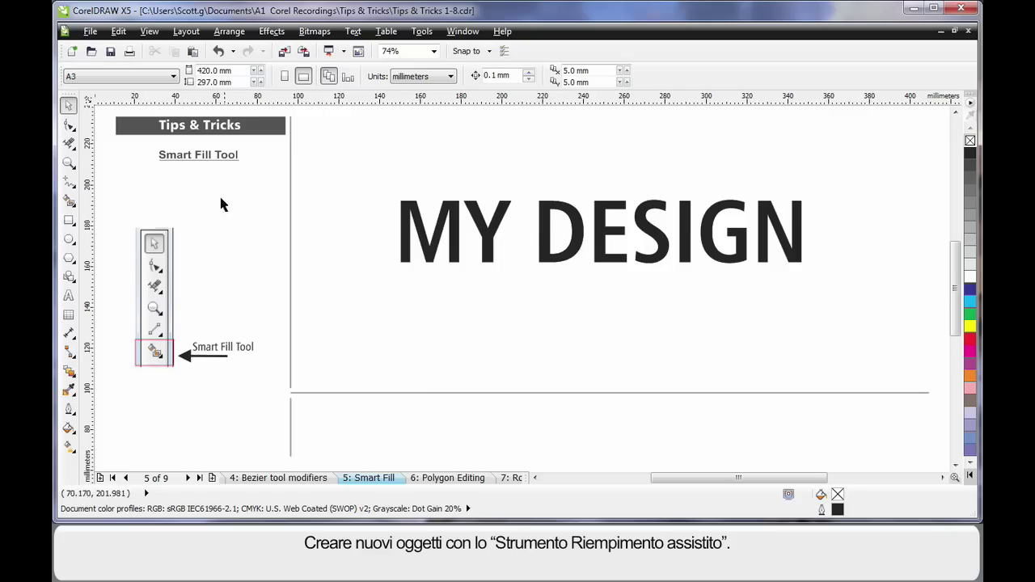
# Draw a rectangle over the lower half of MY DESIGN and Smart Fill the M's lower parts
pyautogui.click(69, 219)
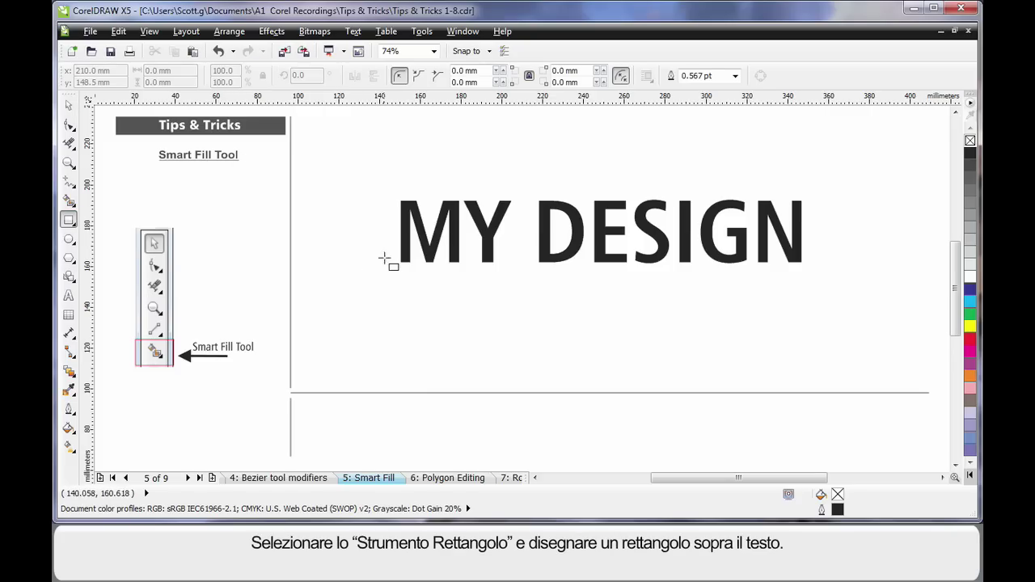
pyautogui.moveTo(392, 238); pyautogui.dragTo(817, 279)
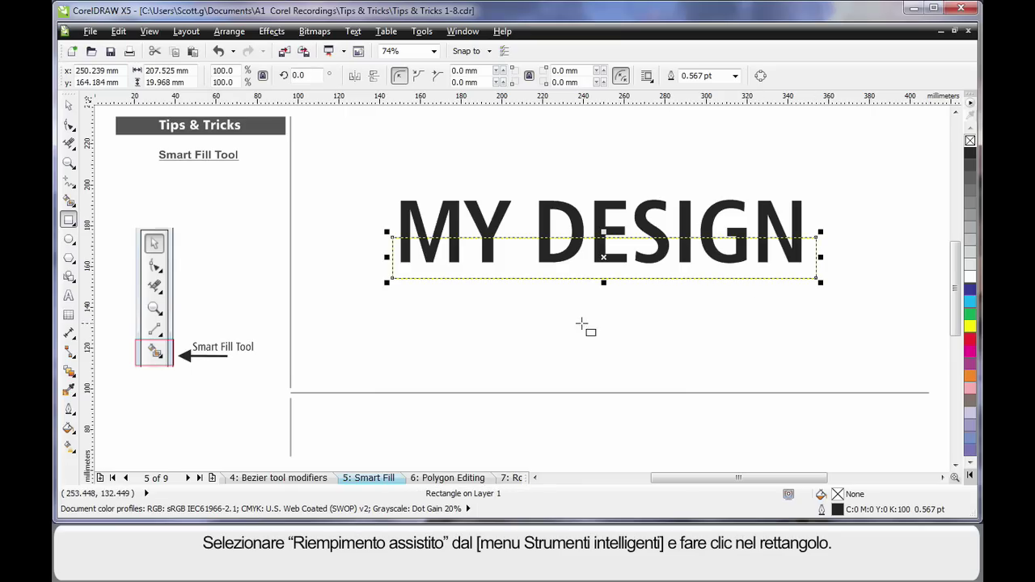
pyautogui.click(71, 207)
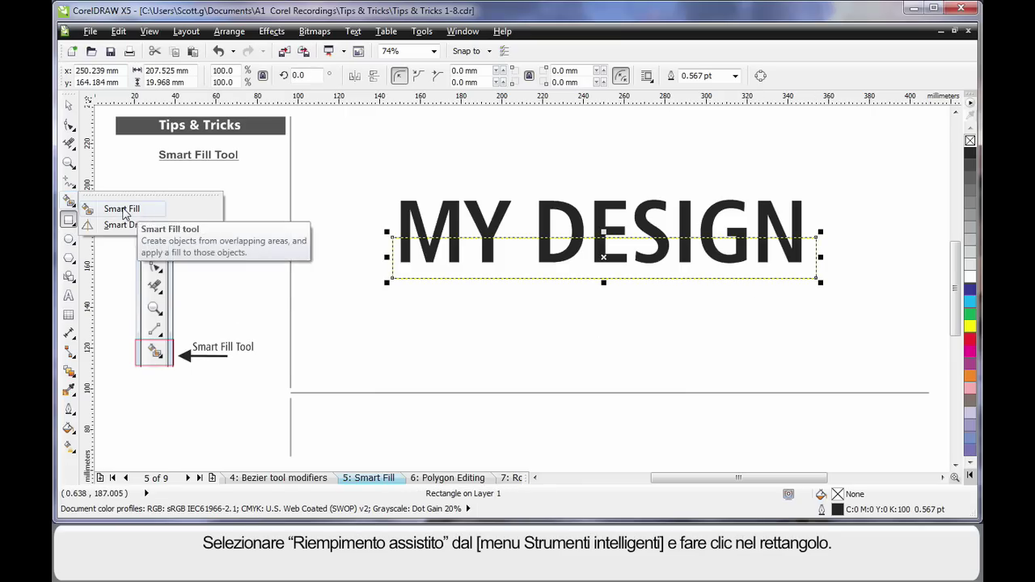
pyautogui.click(124, 210)
pyautogui.click(406, 247)
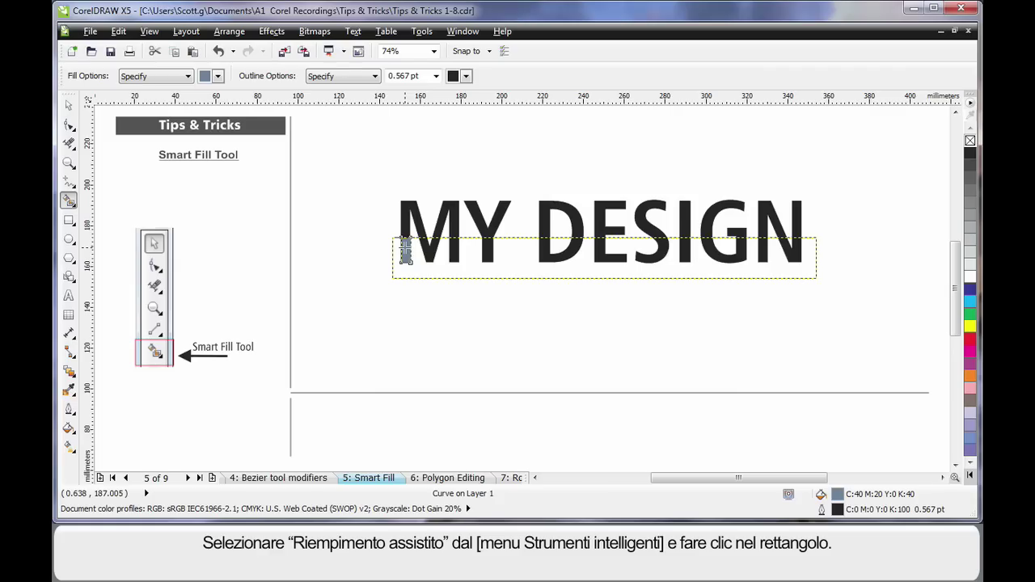
pyautogui.click(433, 256)
pyautogui.click(456, 258)
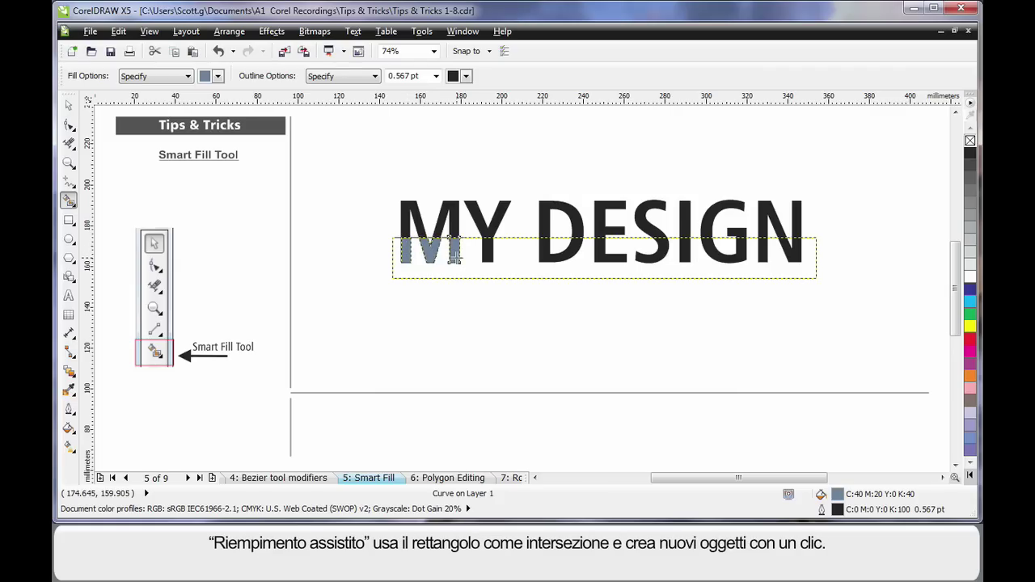
# Smart Fill the lower parts of the Y, D, E, S, I, G and N
pyautogui.click(488, 256)
pyautogui.click(548, 254)
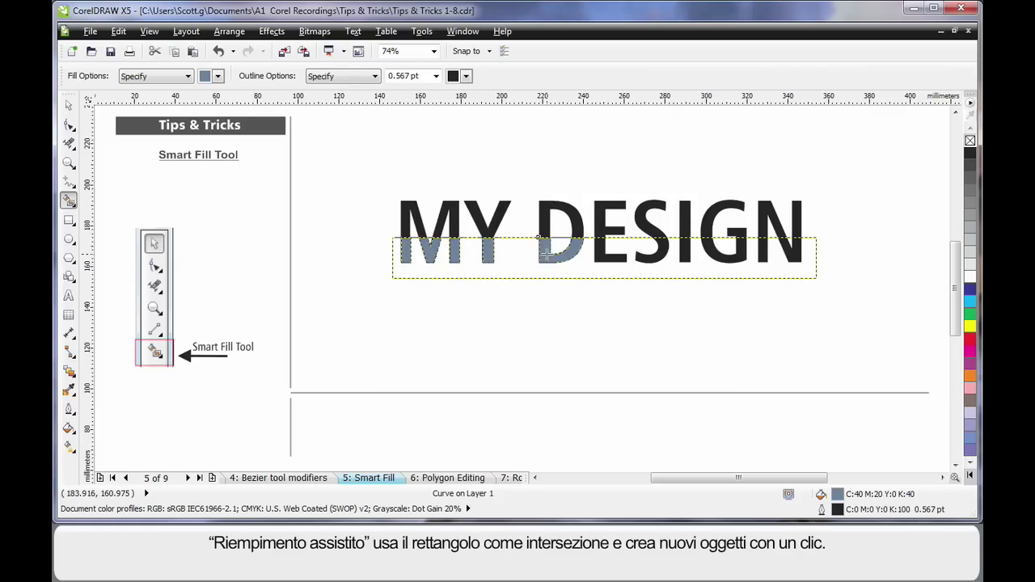
pyautogui.click(607, 259)
pyautogui.click(655, 258)
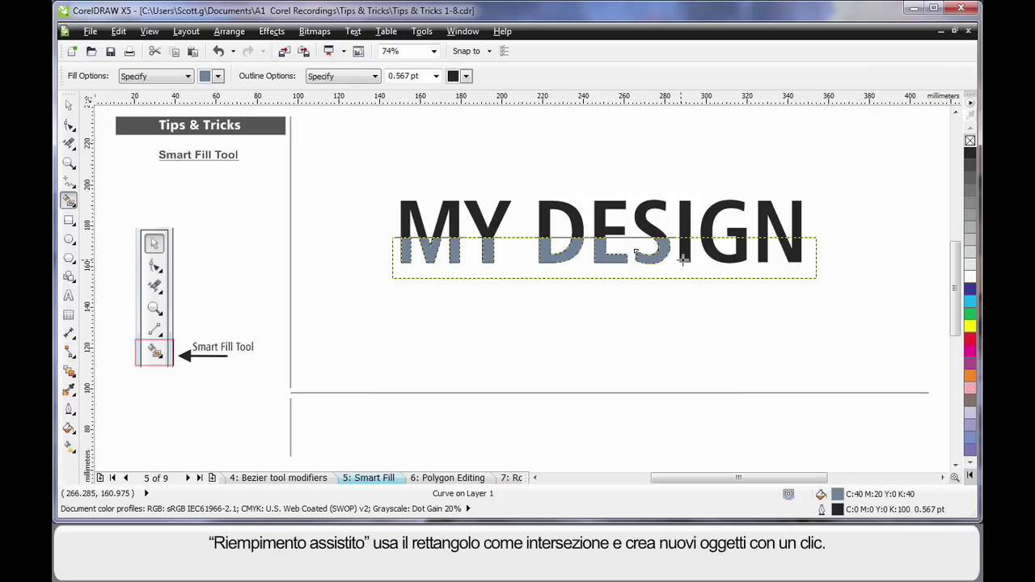
pyautogui.click(686, 257)
pyautogui.click(741, 260)
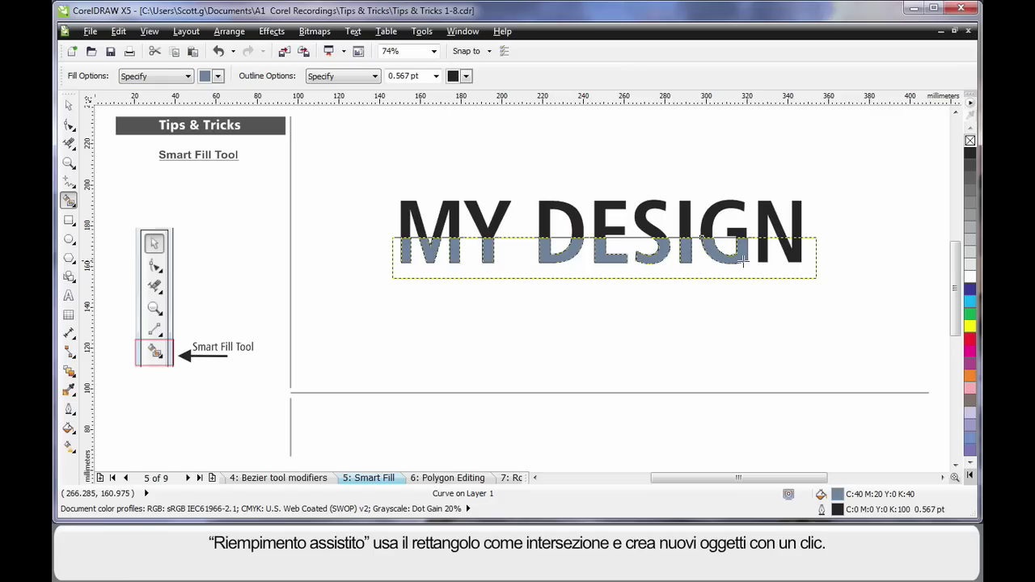
pyautogui.click(795, 258)
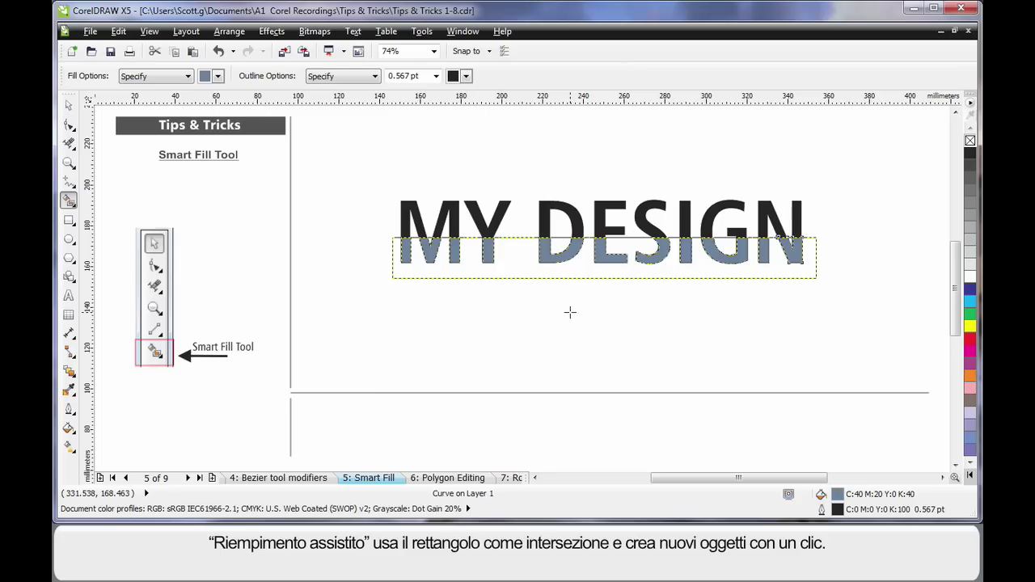
pyautogui.press('space')
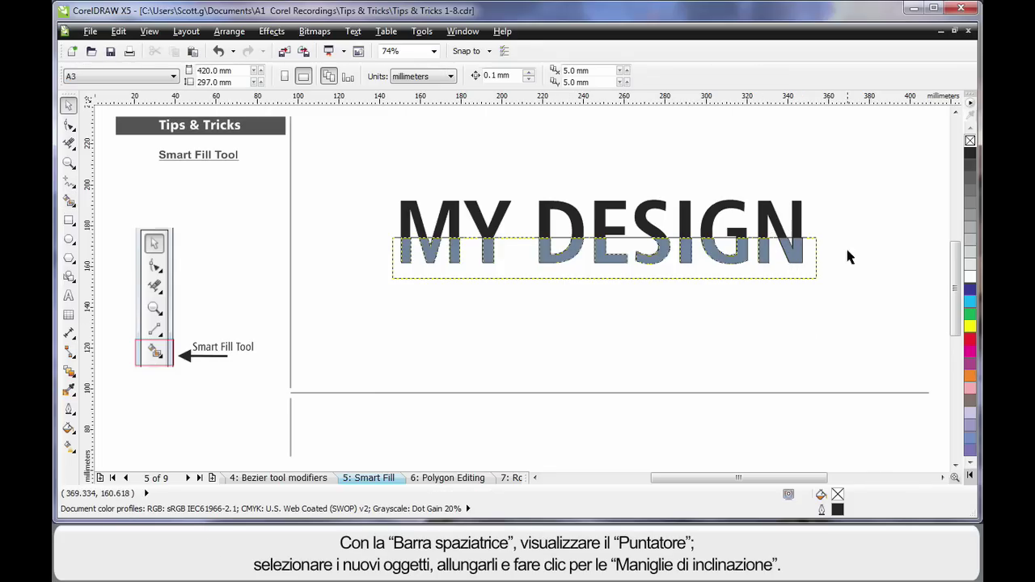
# Mirror and skew the letter pieces into a reflection with a 40% grey fill and no outline
pyautogui.moveTo(838, 248); pyautogui.dragTo(381, 279)
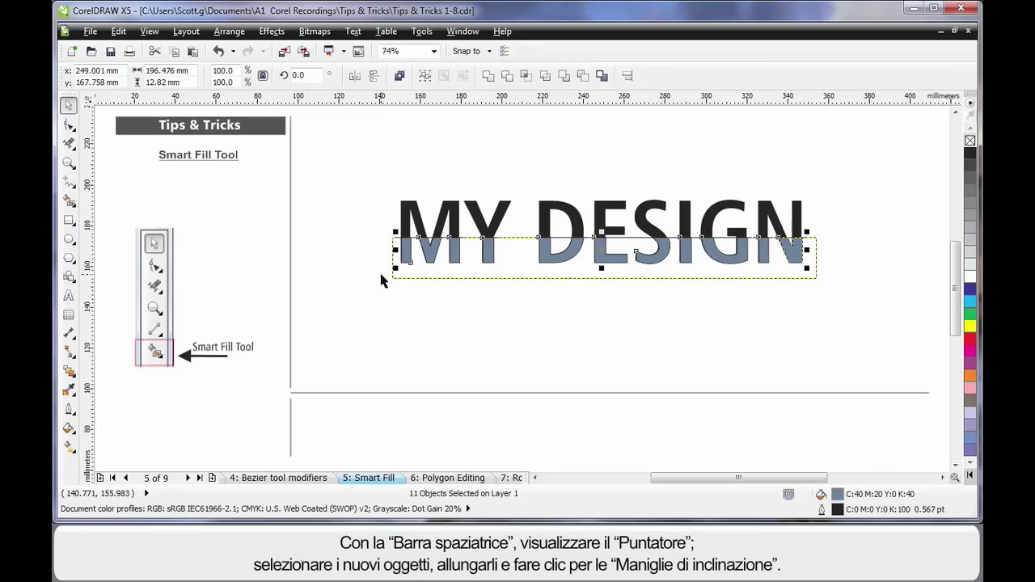
pyautogui.moveTo(601, 233)
pyautogui.mouseDown()
pyautogui.moveTo(602, 275)
pyautogui.moveTo(619, 285)
pyautogui.mouseUp()
pyautogui.click(602, 281)
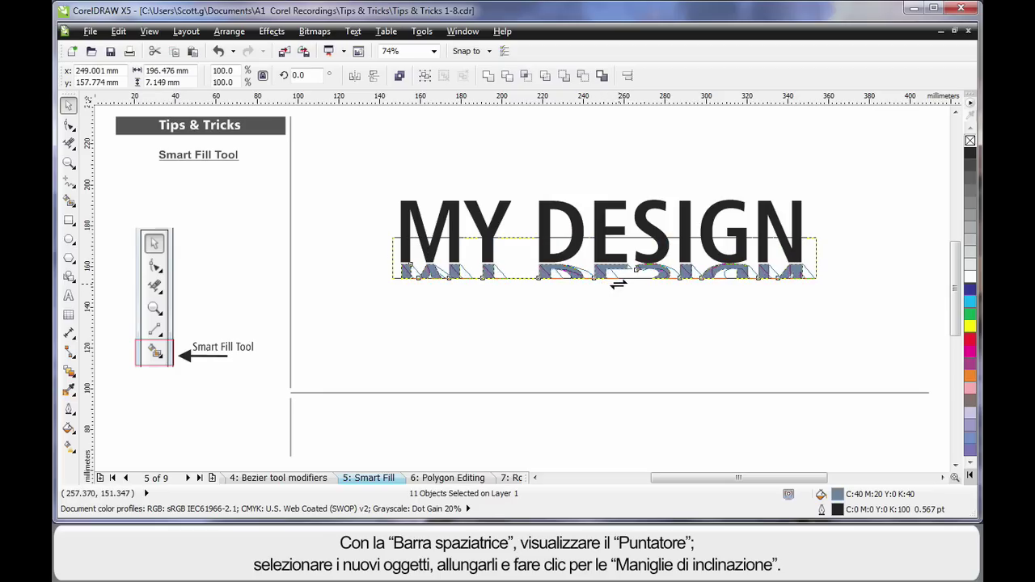
pyautogui.click(971, 227)
pyautogui.rightClick(971, 141)
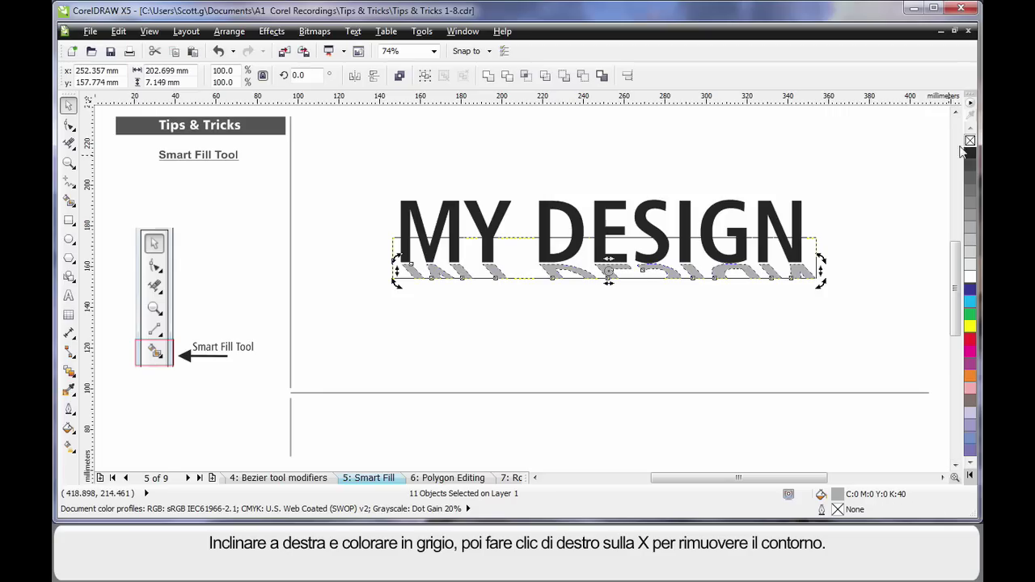
pyautogui.click(873, 221)
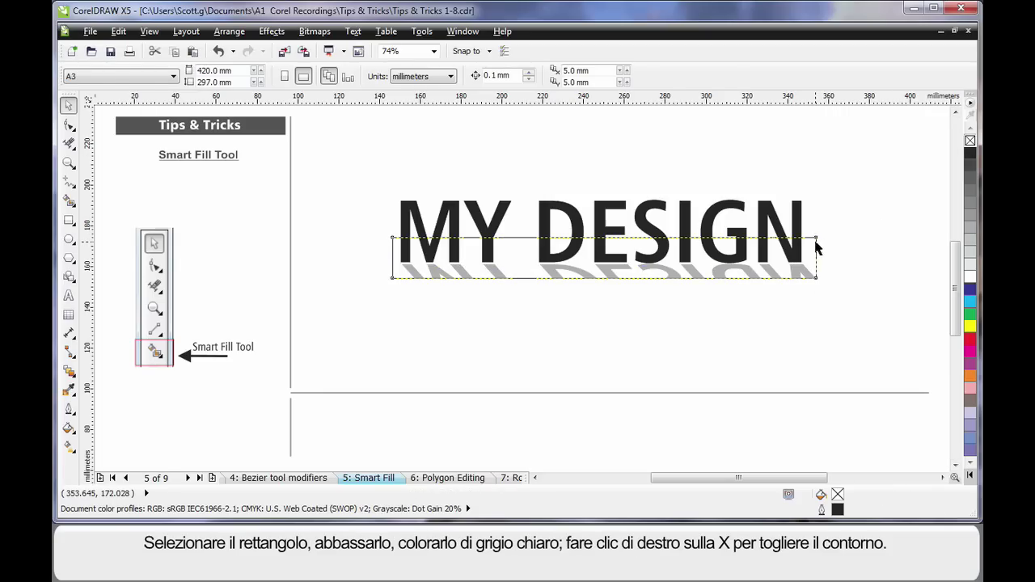
# Shorten the rectangle, fill it 10% grey with no outline, and send it behind the text
pyautogui.click(816, 240)
pyautogui.moveTo(604, 232); pyautogui.dragTo(604, 246)
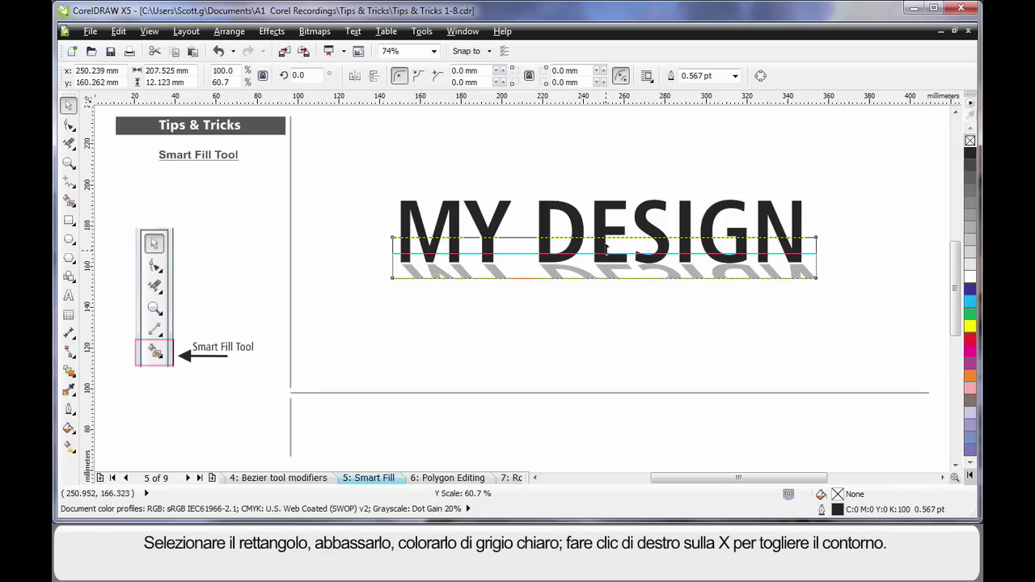
pyautogui.click(970, 260)
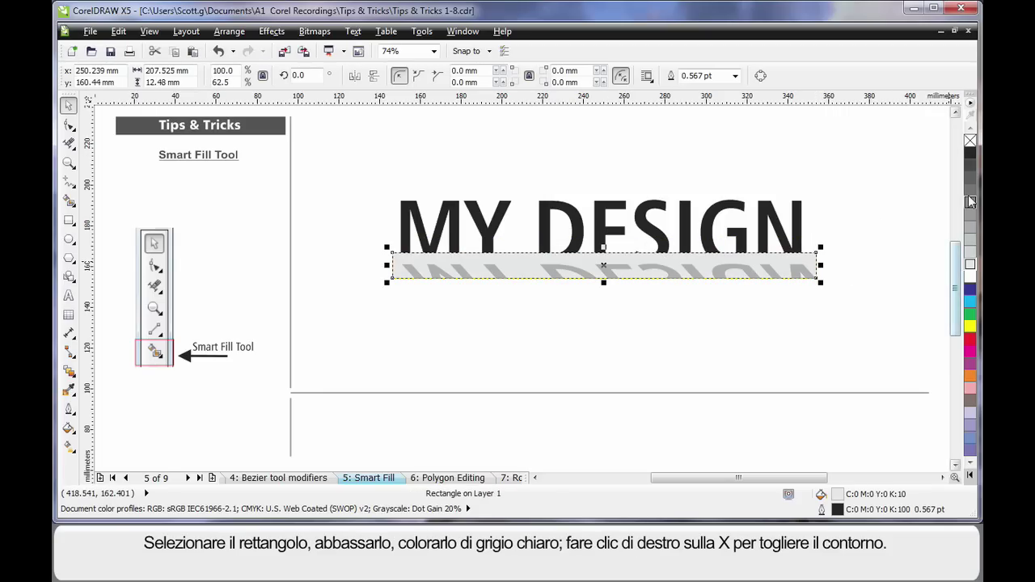
pyautogui.rightClick(970, 140)
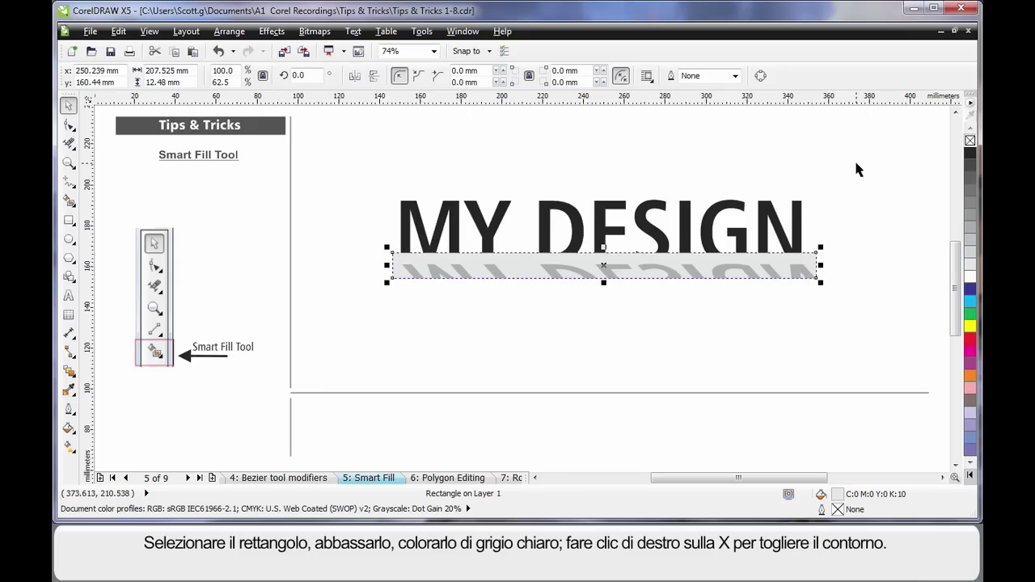
pyautogui.hotkey('shift', 'pagedown')
pyautogui.click(697, 312)
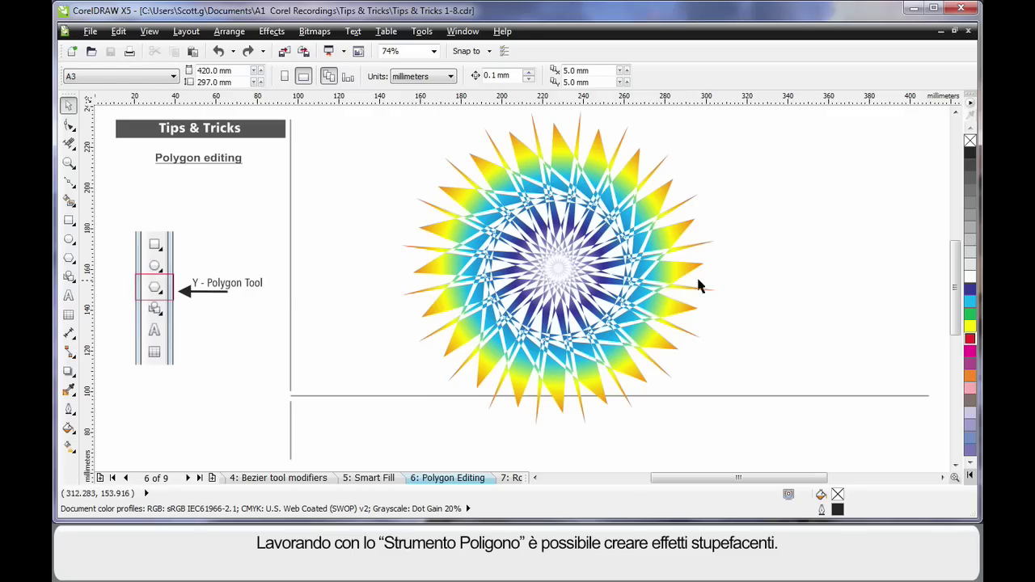
pyautogui.click(653, 272)
# Delete the example starburst and draw a large regular 25-point polygon, nudged slightly up and right
pyautogui.press('Delete')
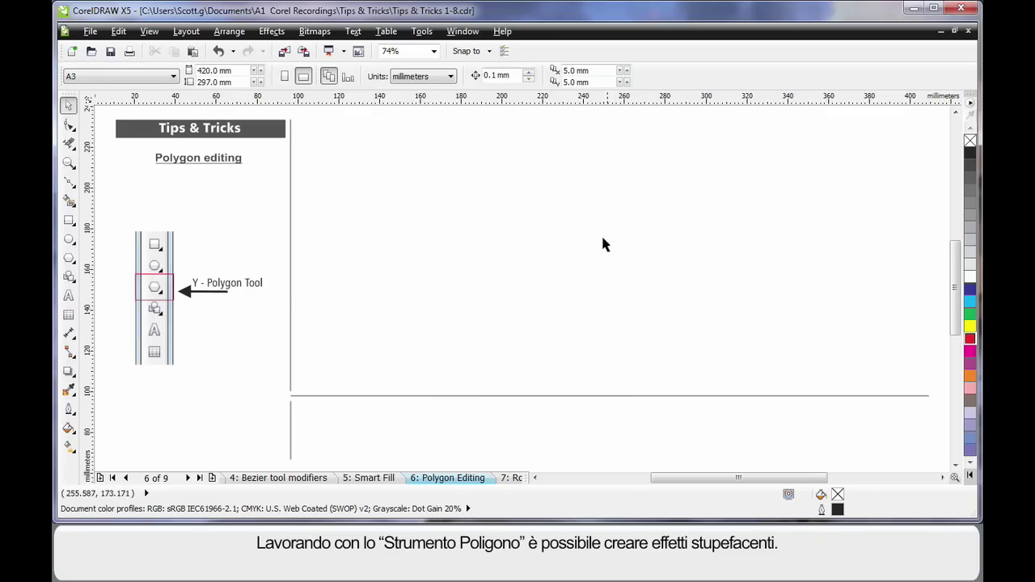
pyautogui.click(69, 258)
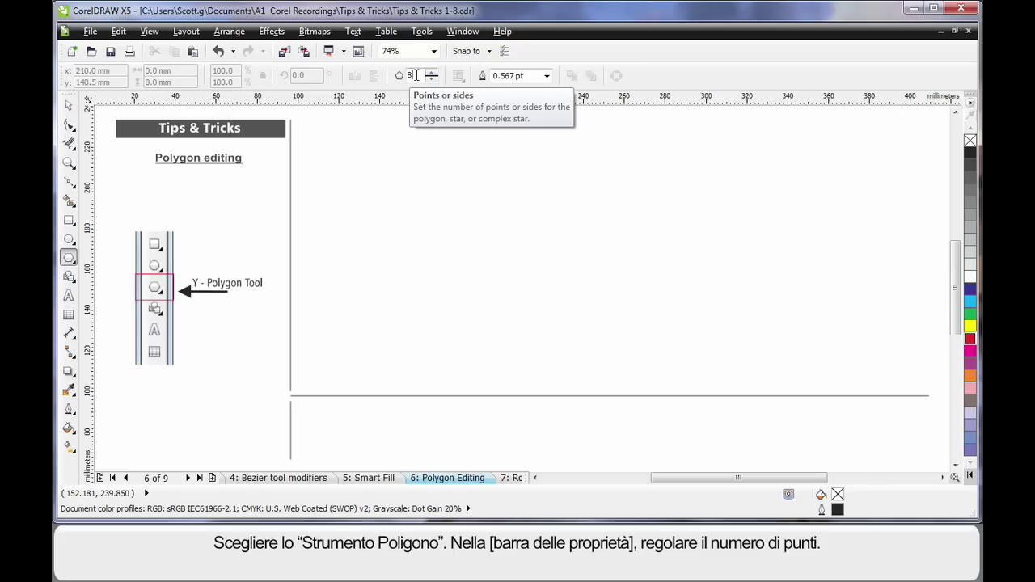
pyautogui.doubleClick(416, 76)
pyautogui.write('25')
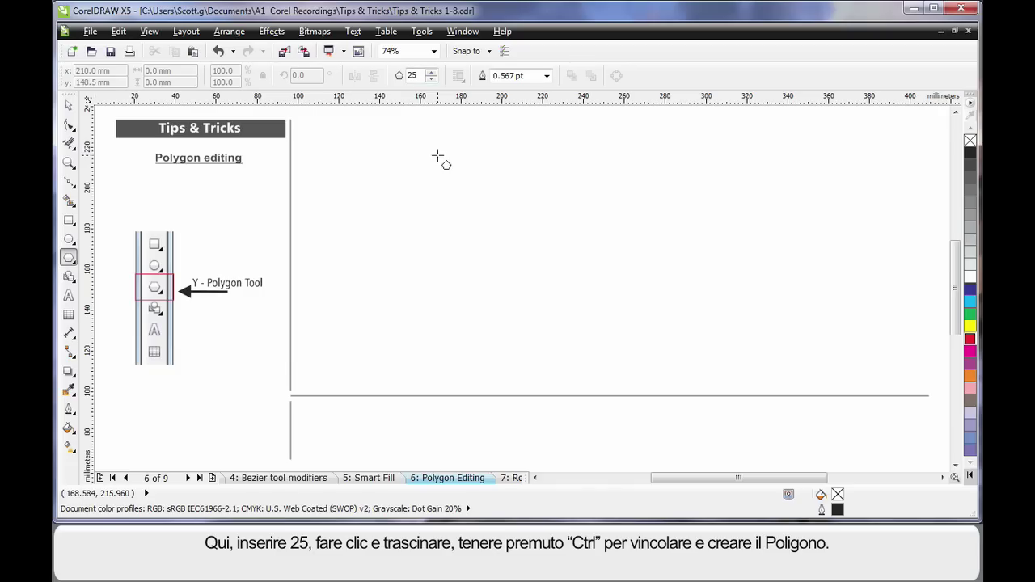
pyautogui.moveTo(437, 152); pyautogui.dragTo(662, 316)
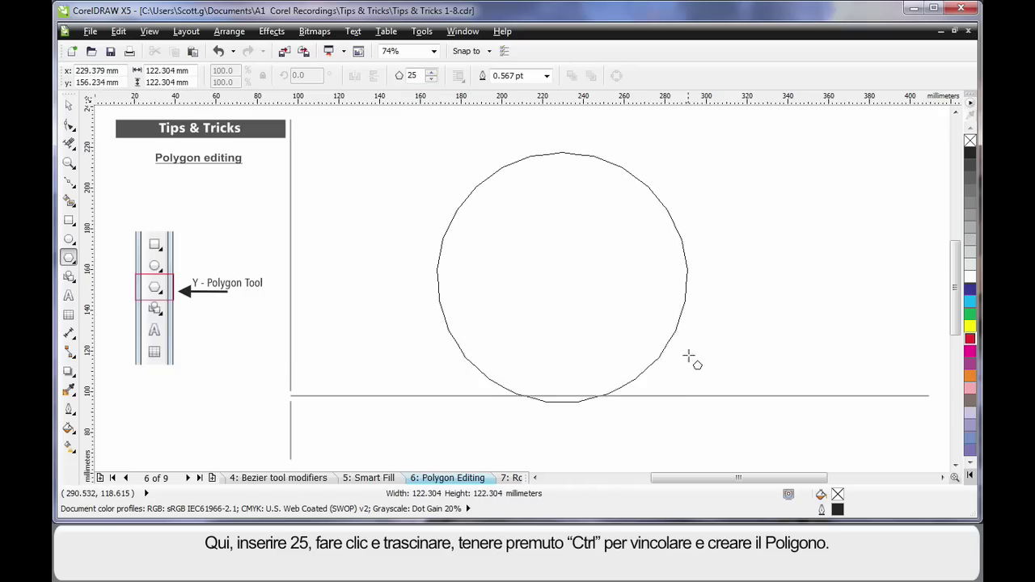
pyautogui.moveTo(663, 316)
pyautogui.mouseDown()
pyautogui.moveTo(715, 368)
pyautogui.moveTo(658, 305)
pyautogui.moveTo(705, 346)
pyautogui.moveTo(686, 326)
pyautogui.mouseUp()
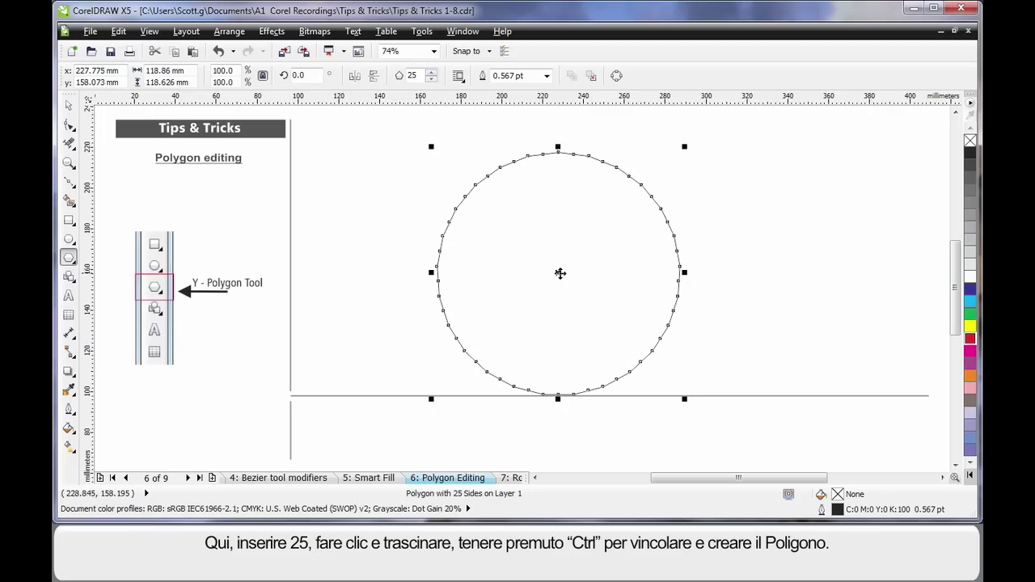
pyautogui.moveTo(558, 272); pyautogui.dragTo(564, 259)
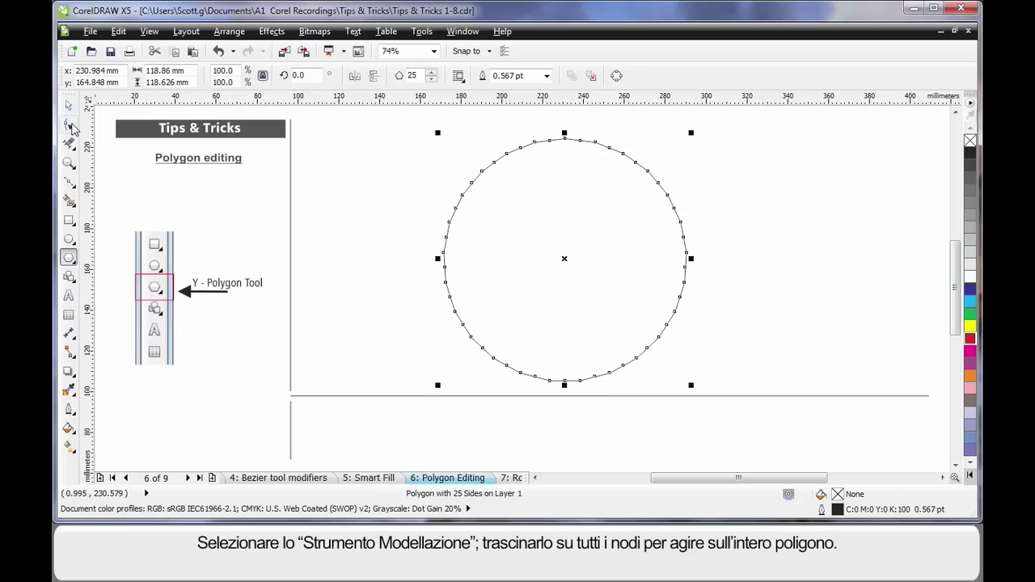
# Pull polygon nodes in and out into a star, then add a node on every side twice to reach 100 nodes
pyautogui.click(69, 126)
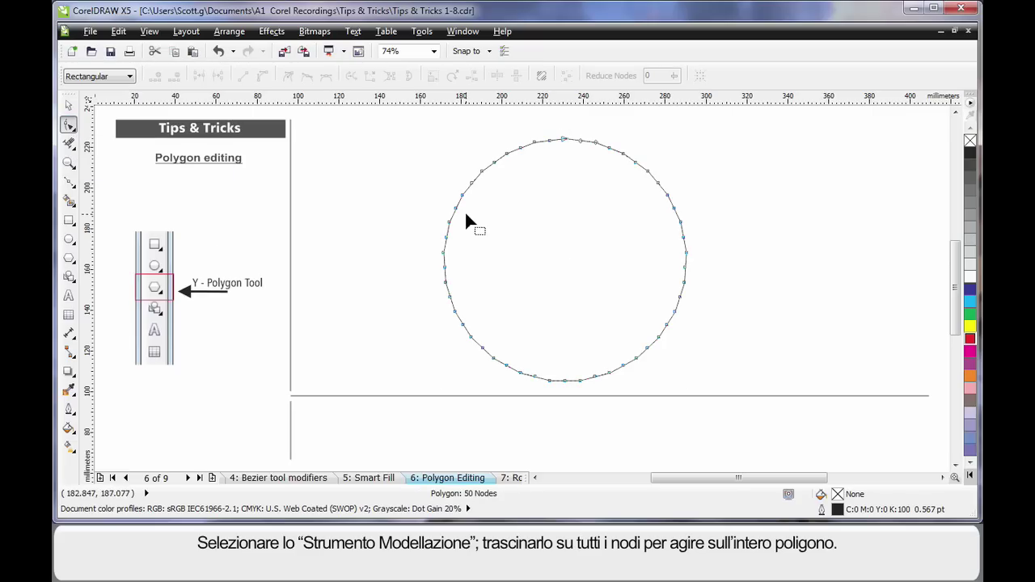
pyautogui.moveTo(493, 162); pyautogui.dragTo(508, 187)
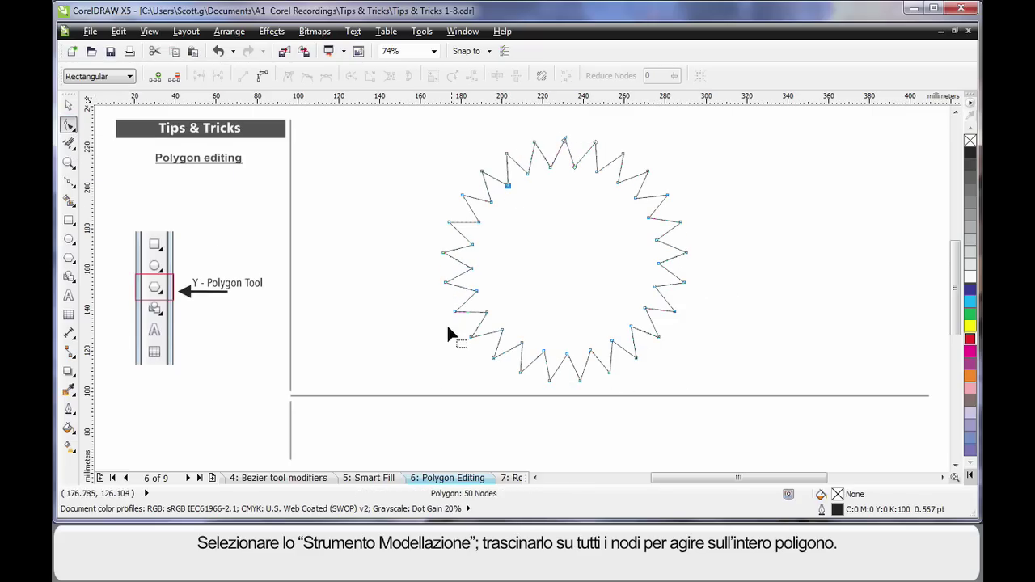
pyautogui.moveTo(481, 172); pyautogui.dragTo(471, 163)
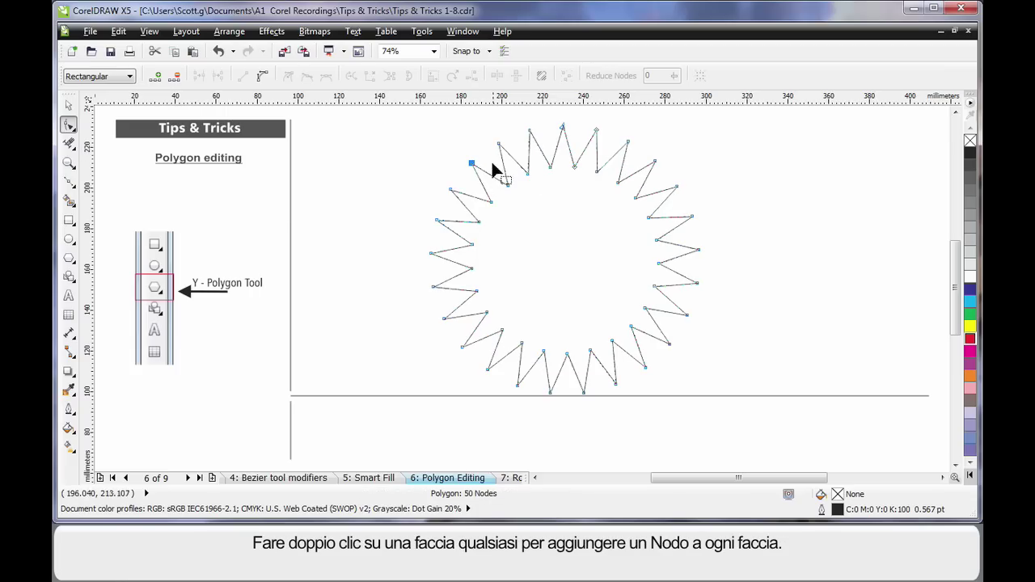
pyautogui.doubleClick(491, 174)
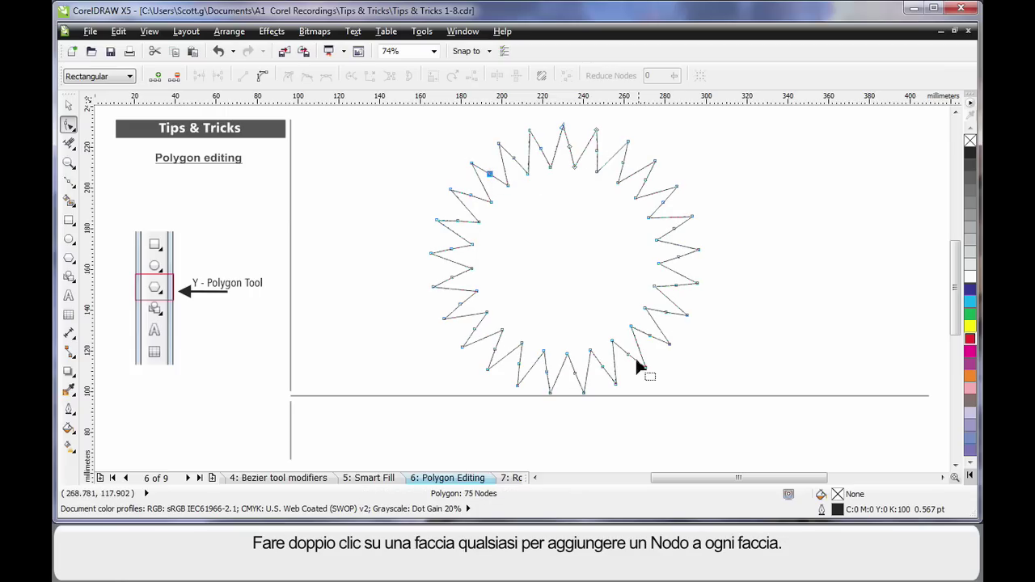
pyautogui.doubleClick(464, 206)
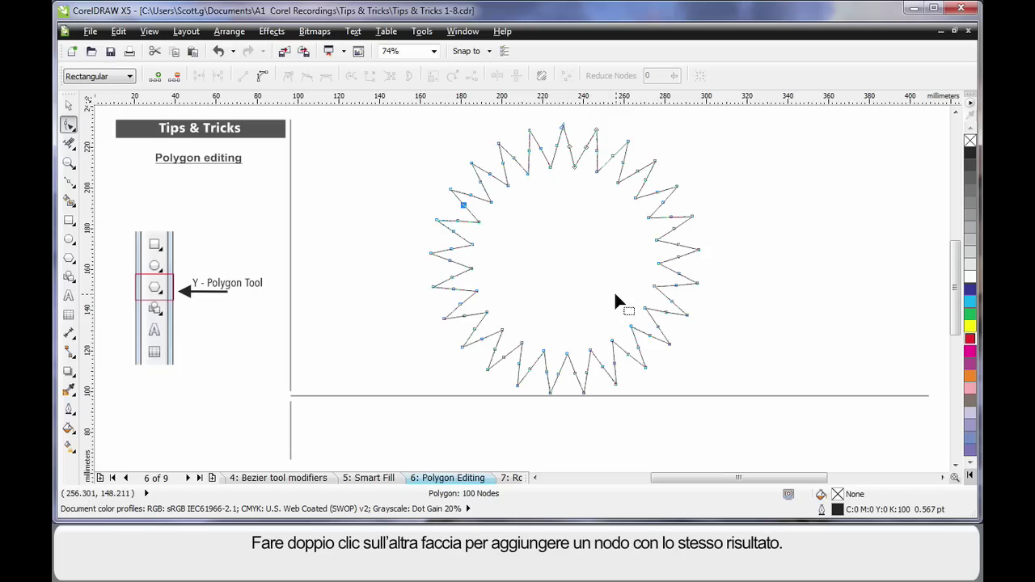
# Add a node to every side for 125 nodes and drag nodes into slanted saw-like teeth
pyautogui.doubleClick(482, 199)
pyautogui.moveTo(481, 201); pyautogui.dragTo(484, 211)
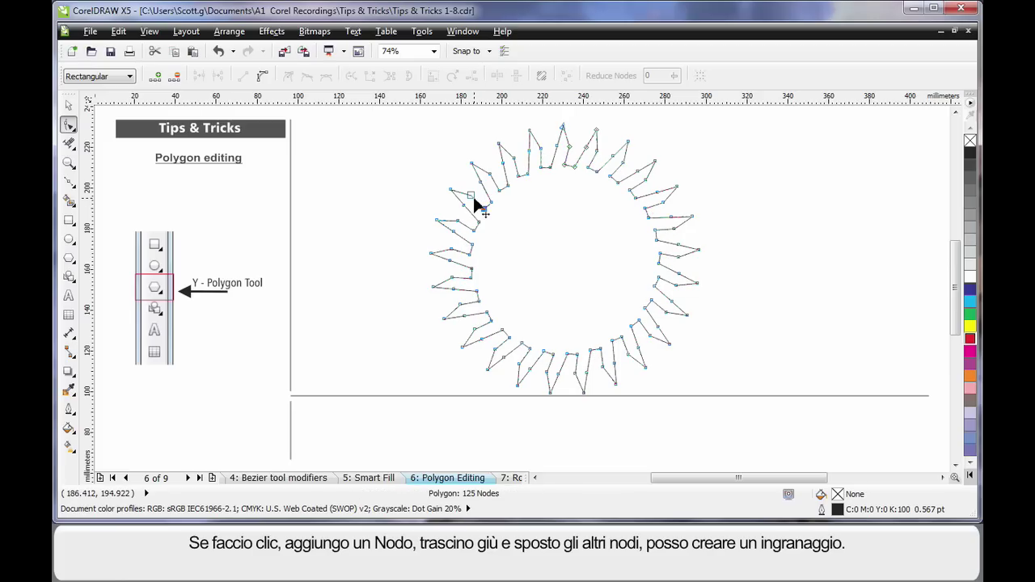
pyautogui.moveTo(472, 196)
pyautogui.mouseDown()
pyautogui.moveTo(452, 194)
pyautogui.moveTo(460, 198)
pyautogui.mouseUp()
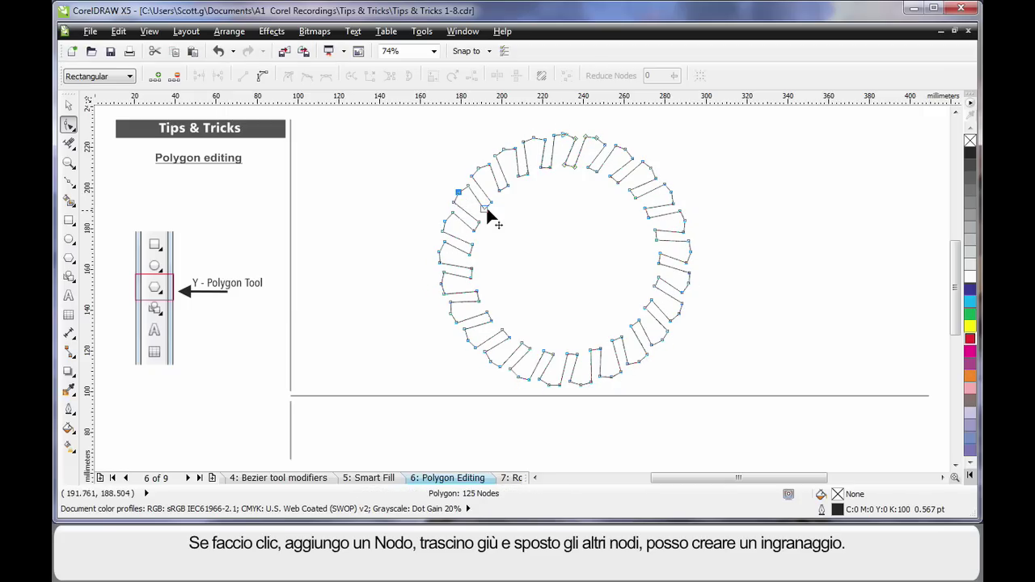
pyautogui.moveTo(480, 210); pyautogui.dragTo(483, 190)
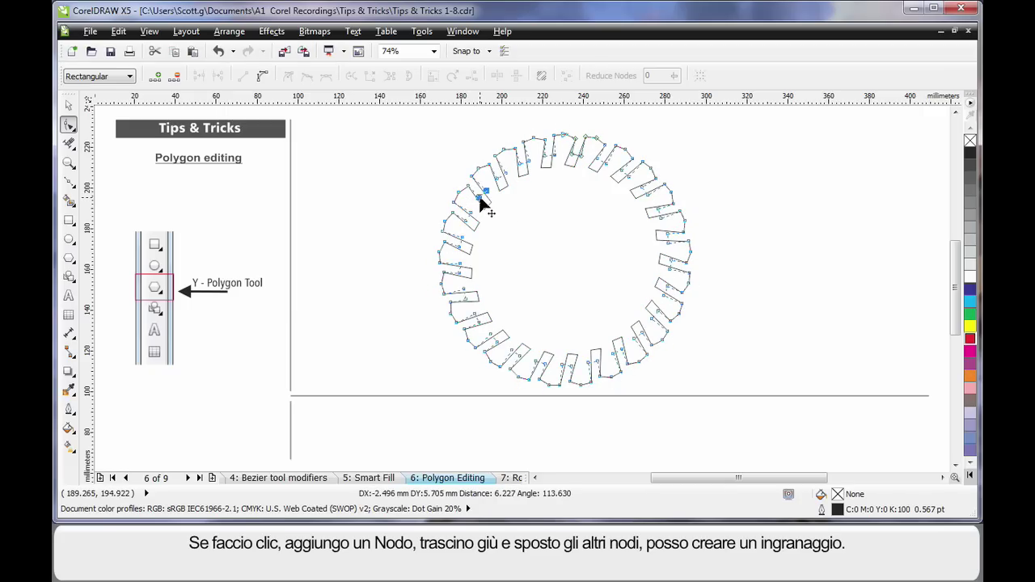
pyautogui.click(497, 196)
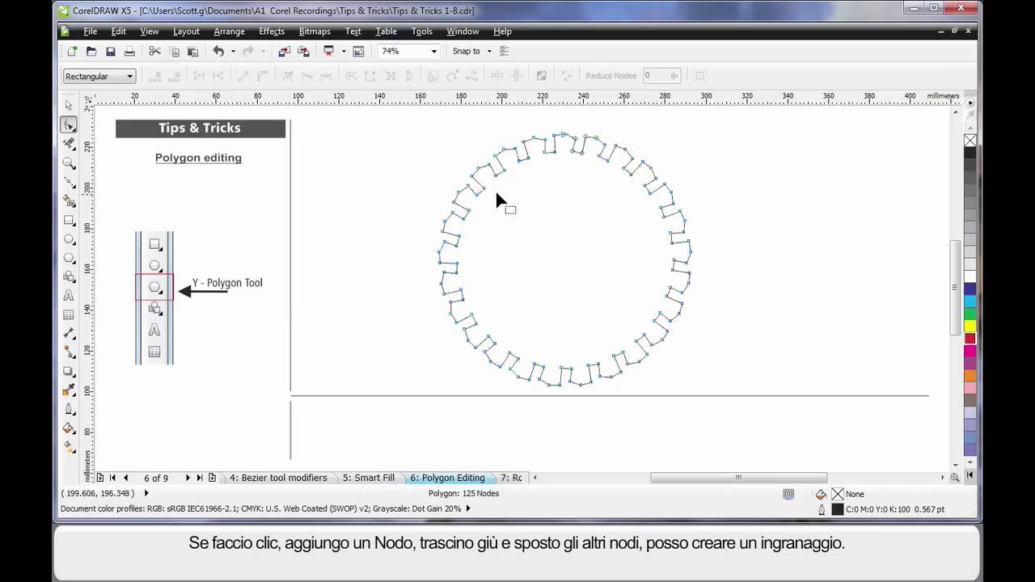
pyautogui.moveTo(477, 193); pyautogui.dragTo(475, 188)
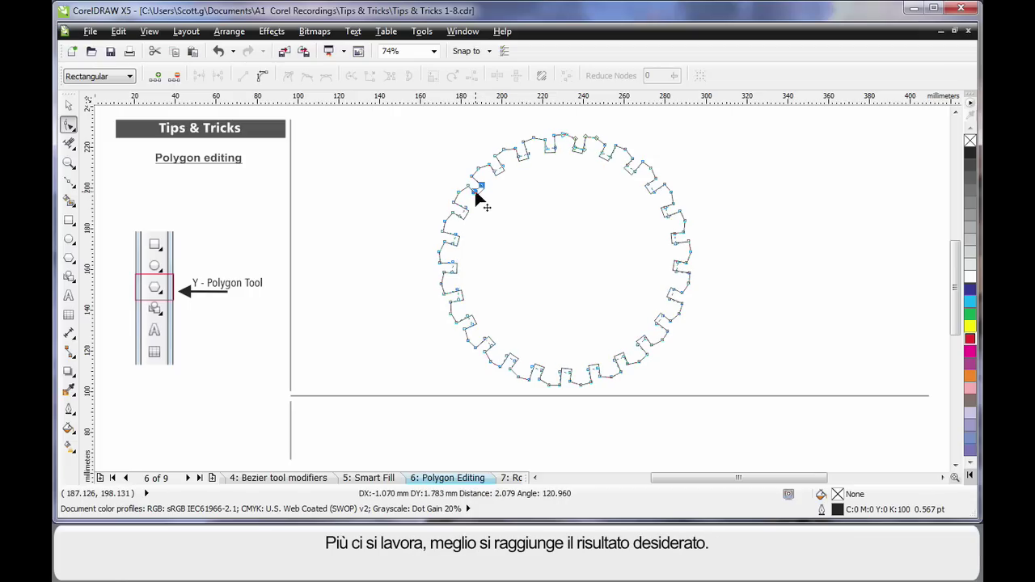
pyautogui.click(545, 216)
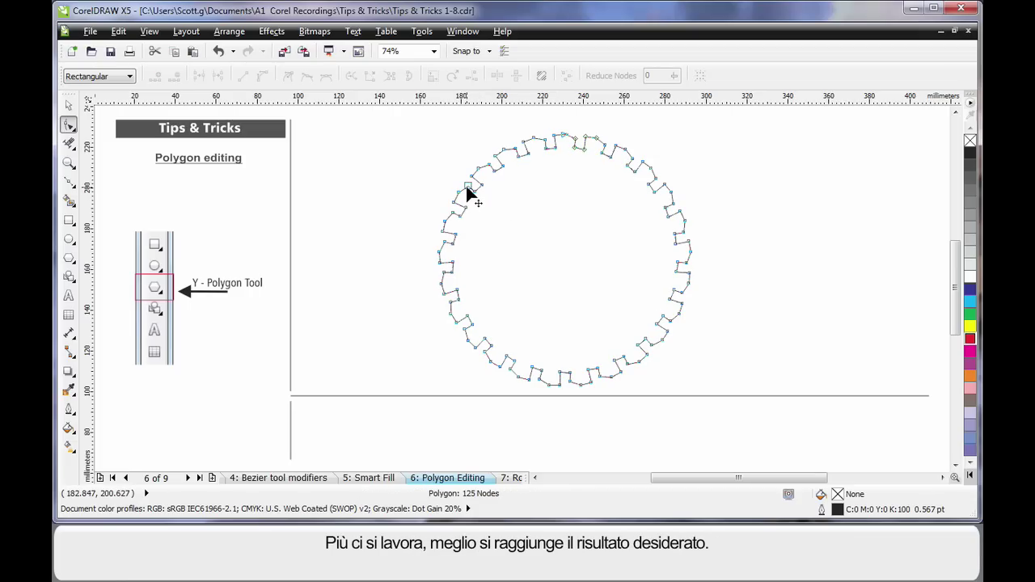
pyautogui.moveTo(467, 186); pyautogui.dragTo(458, 208)
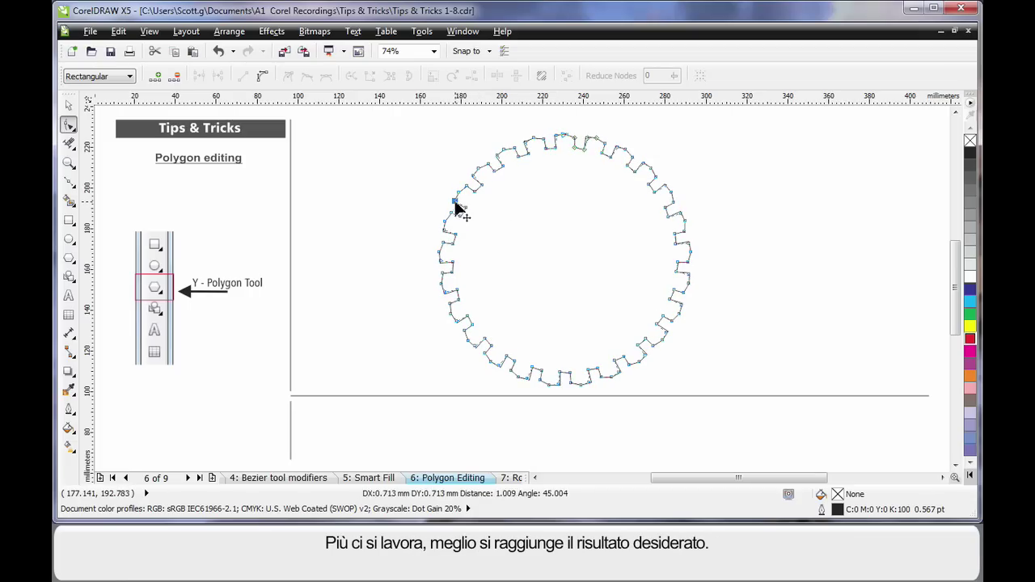
pyautogui.click(518, 215)
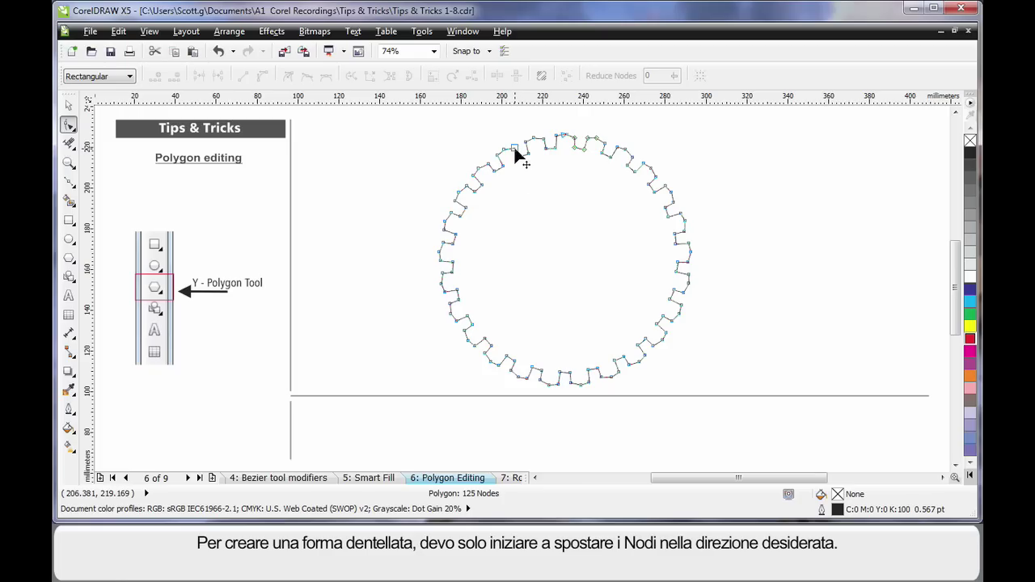
pyautogui.moveTo(516, 149)
pyautogui.mouseDown()
pyautogui.moveTo(505, 157)
pyautogui.moveTo(516, 166)
pyautogui.mouseUp()
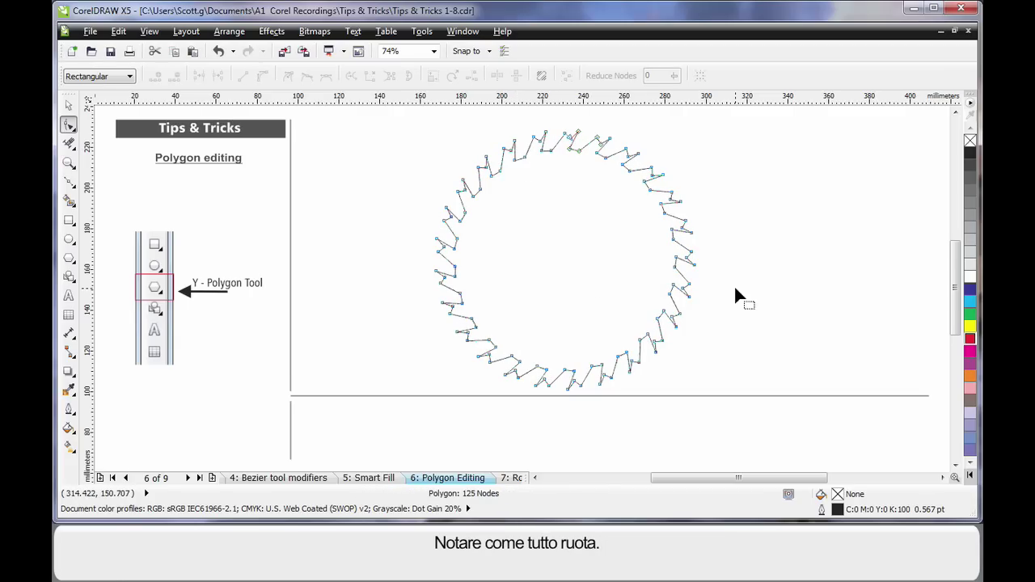
pyautogui.press('space')
pyautogui.click(762, 281)
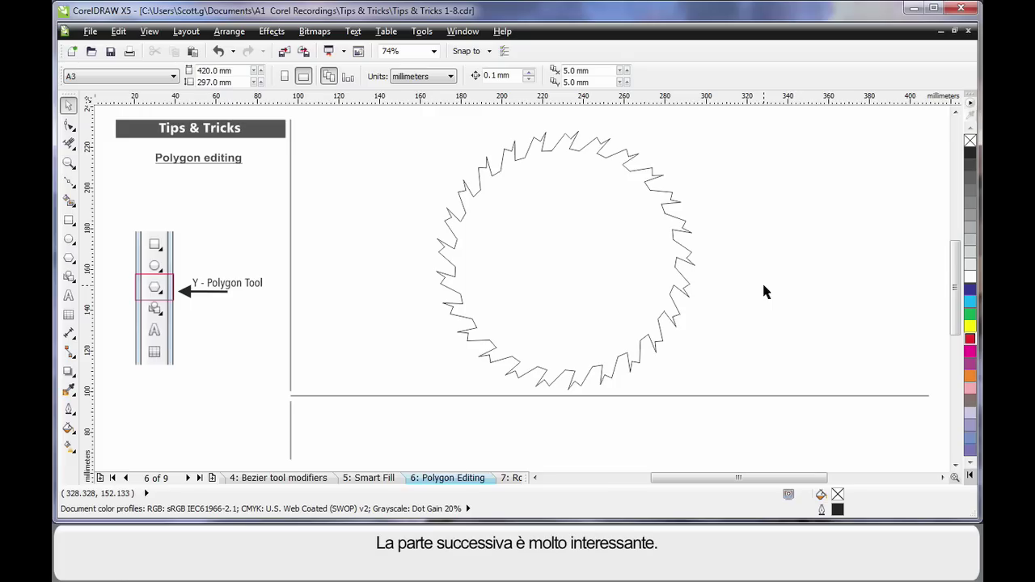
# Give the polygon a radial fountain fill with red, yellow, blue and pink colour stops
pyautogui.click(687, 259)
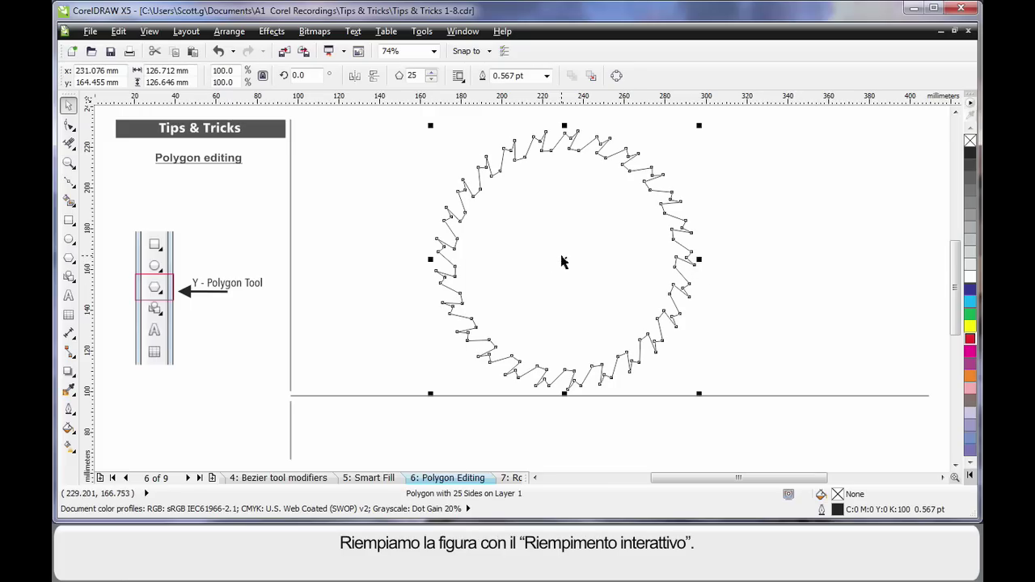
pyautogui.click(72, 450)
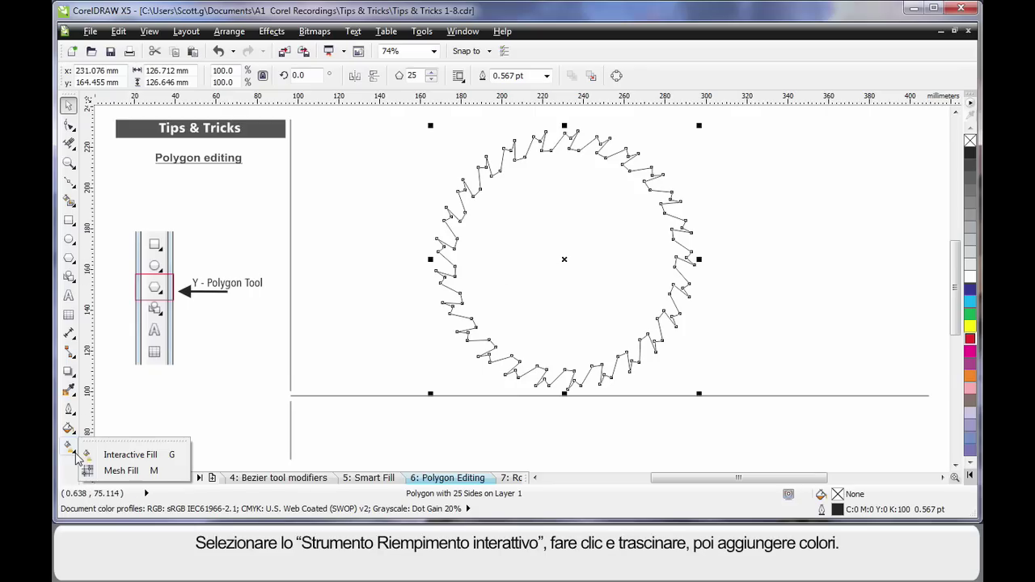
pyautogui.click(128, 456)
pyautogui.moveTo(420, 253); pyautogui.dragTo(717, 257)
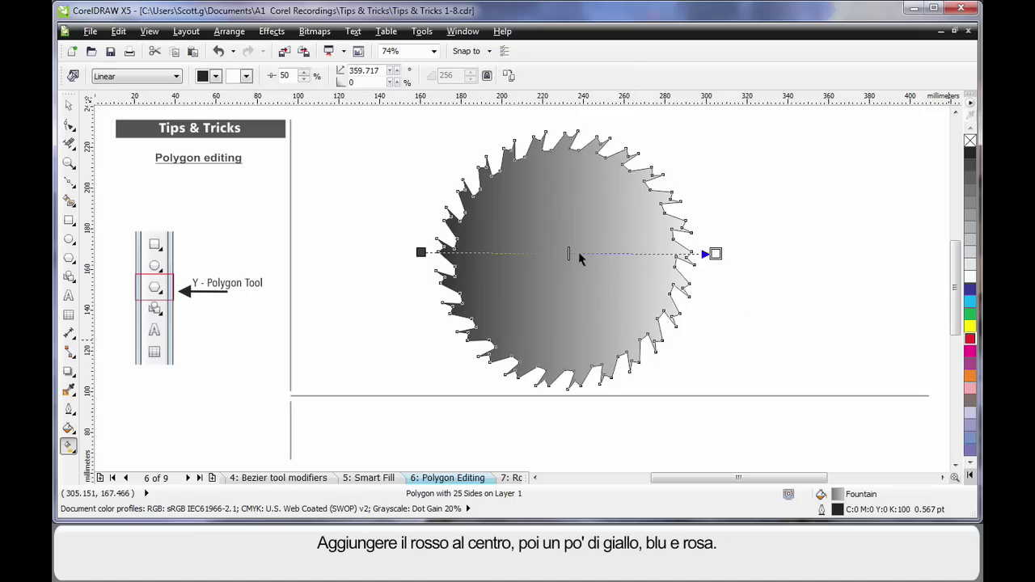
pyautogui.moveTo(579, 256); pyautogui.dragTo(575, 253)
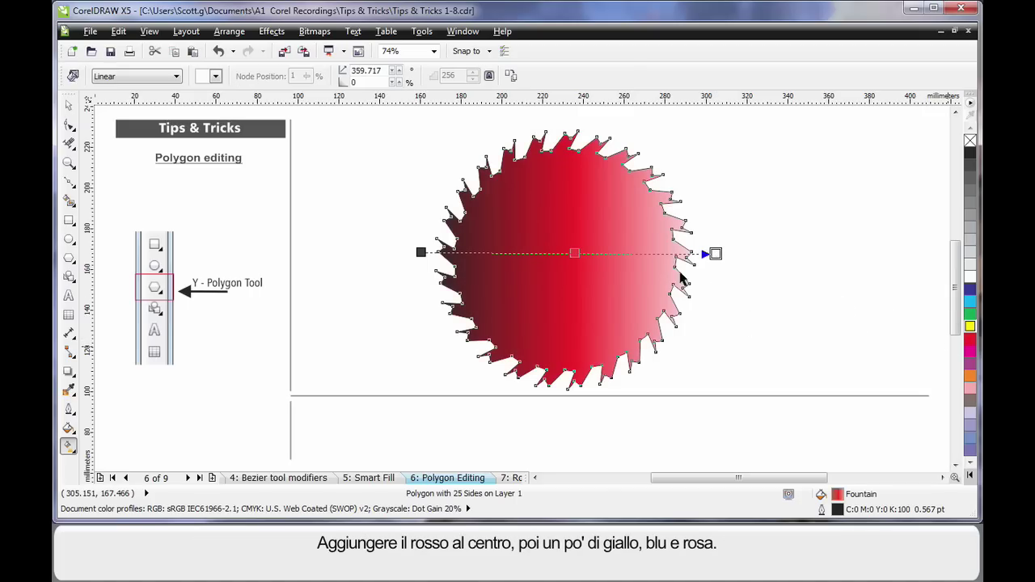
pyautogui.moveTo(681, 279)
pyautogui.mouseDown()
pyautogui.moveTo(596, 253)
pyautogui.moveTo(636, 253)
pyautogui.mouseUp()
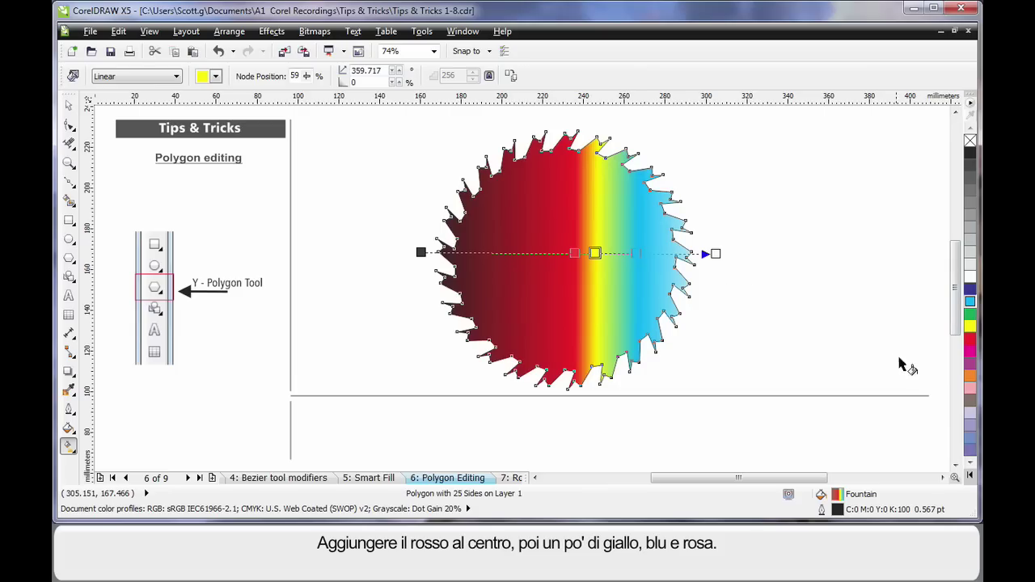
pyautogui.moveTo(973, 391); pyautogui.dragTo(679, 256)
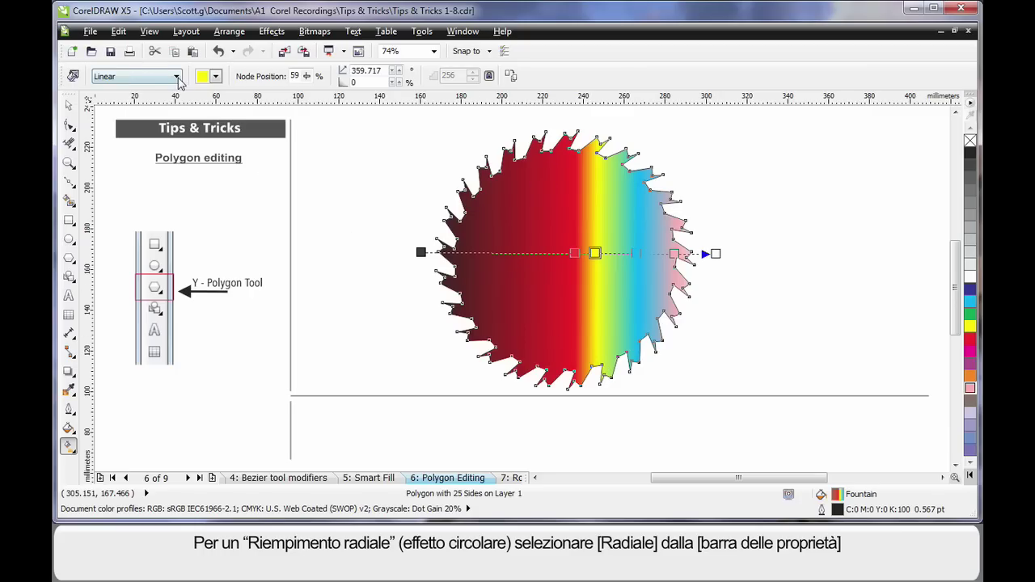
pyautogui.click(176, 78)
pyautogui.click(125, 124)
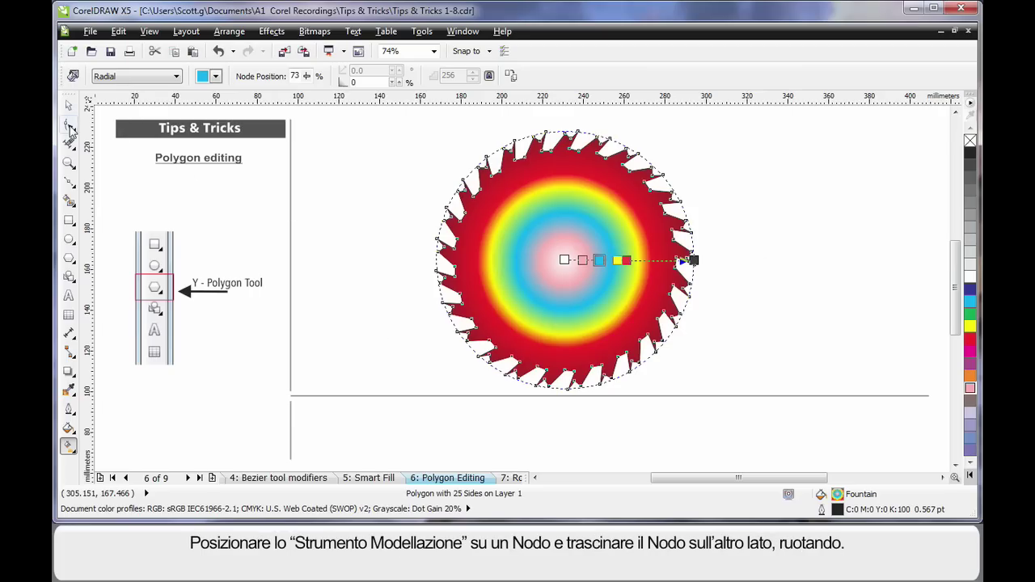
# Drag polygon nodes to twist the teeth into spikes, and remove the outline
pyautogui.click(71, 130)
pyautogui.click(111, 134)
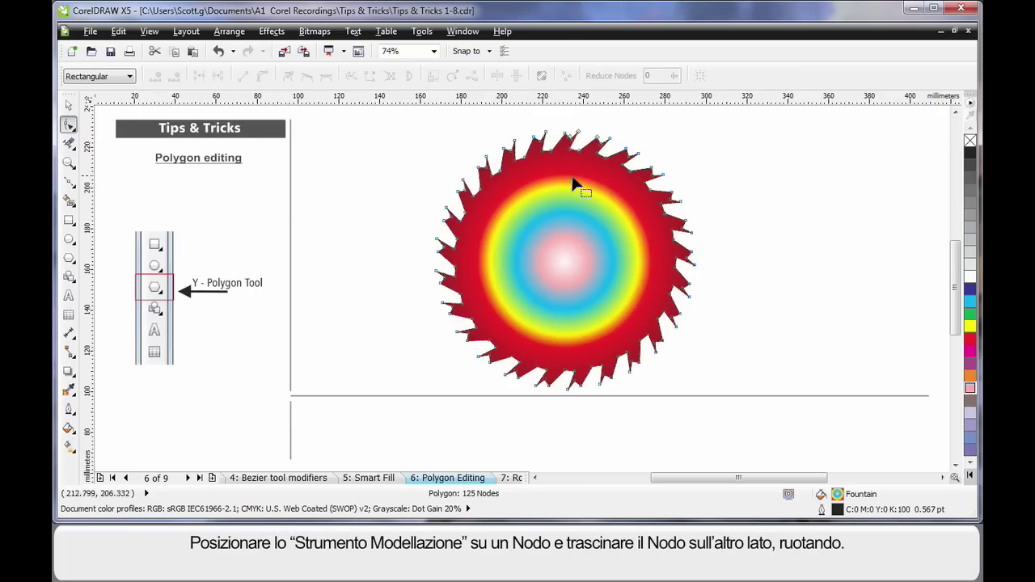
pyautogui.moveTo(509, 157)
pyautogui.mouseDown()
pyautogui.moveTo(527, 197)
pyautogui.moveTo(570, 236)
pyautogui.moveTo(620, 213)
pyautogui.moveTo(654, 286)
pyautogui.moveTo(720, 326)
pyautogui.mouseUp()
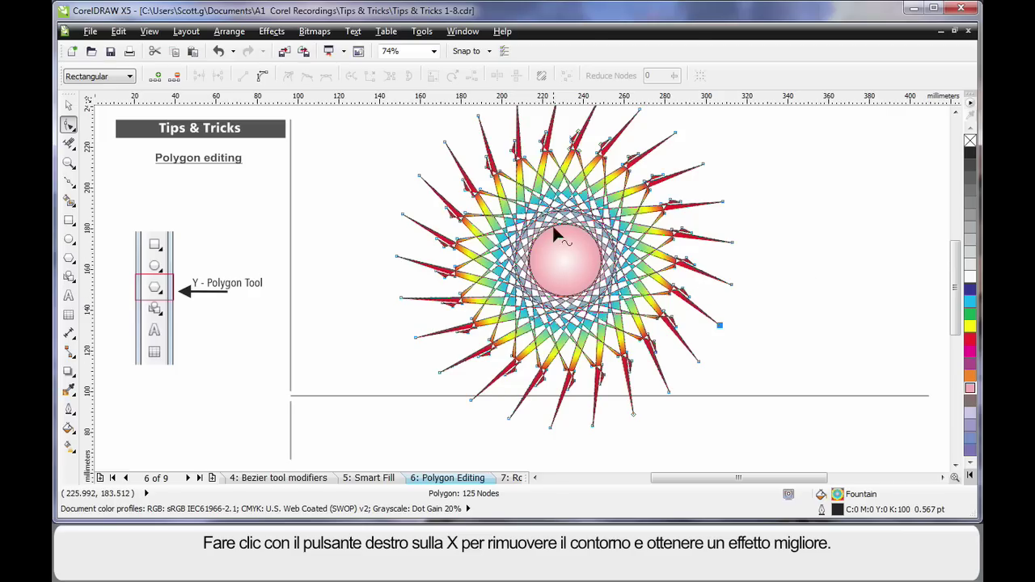
pyautogui.rightClick(970, 141)
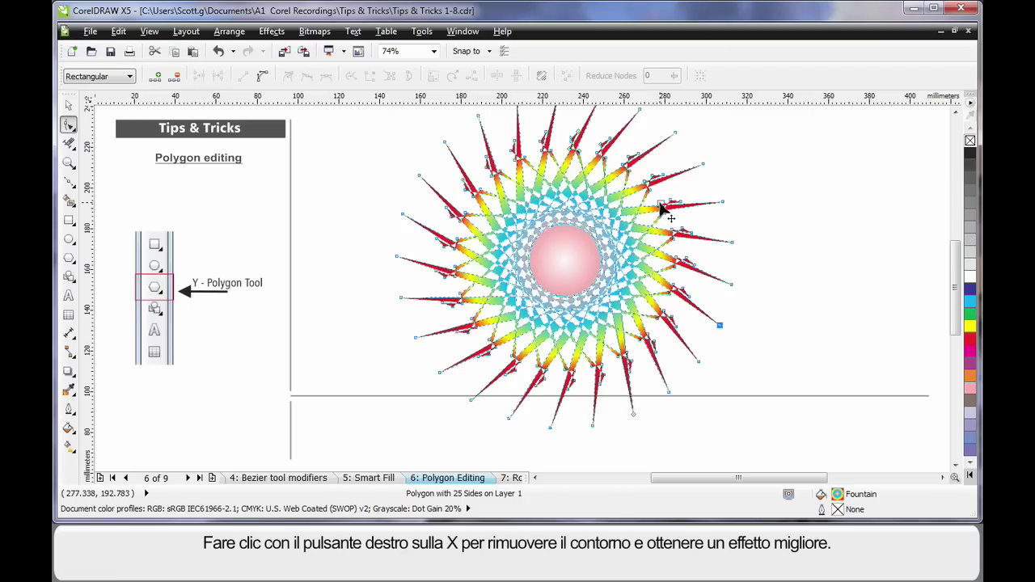
pyautogui.moveTo(661, 209); pyautogui.dragTo(527, 224)
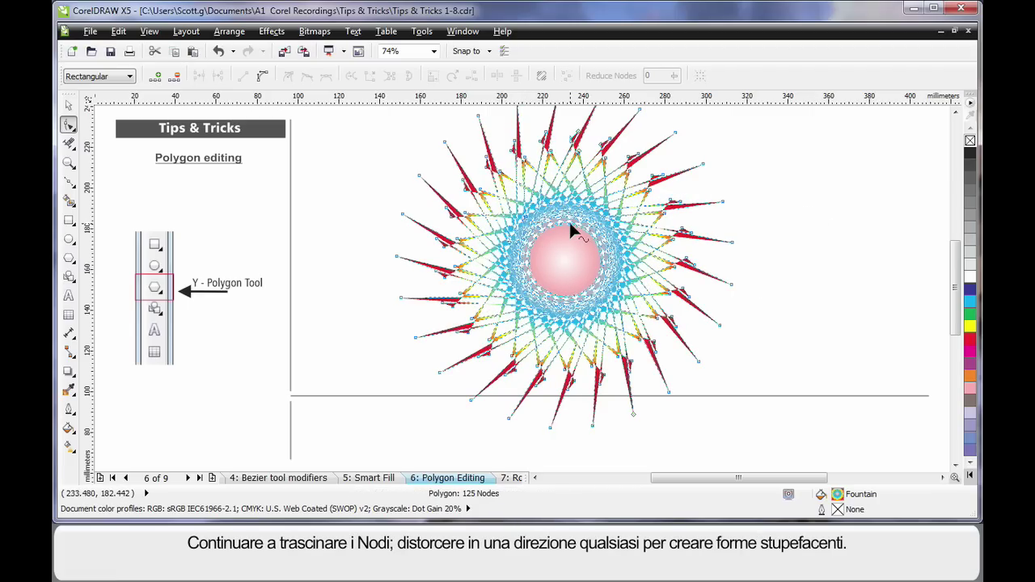